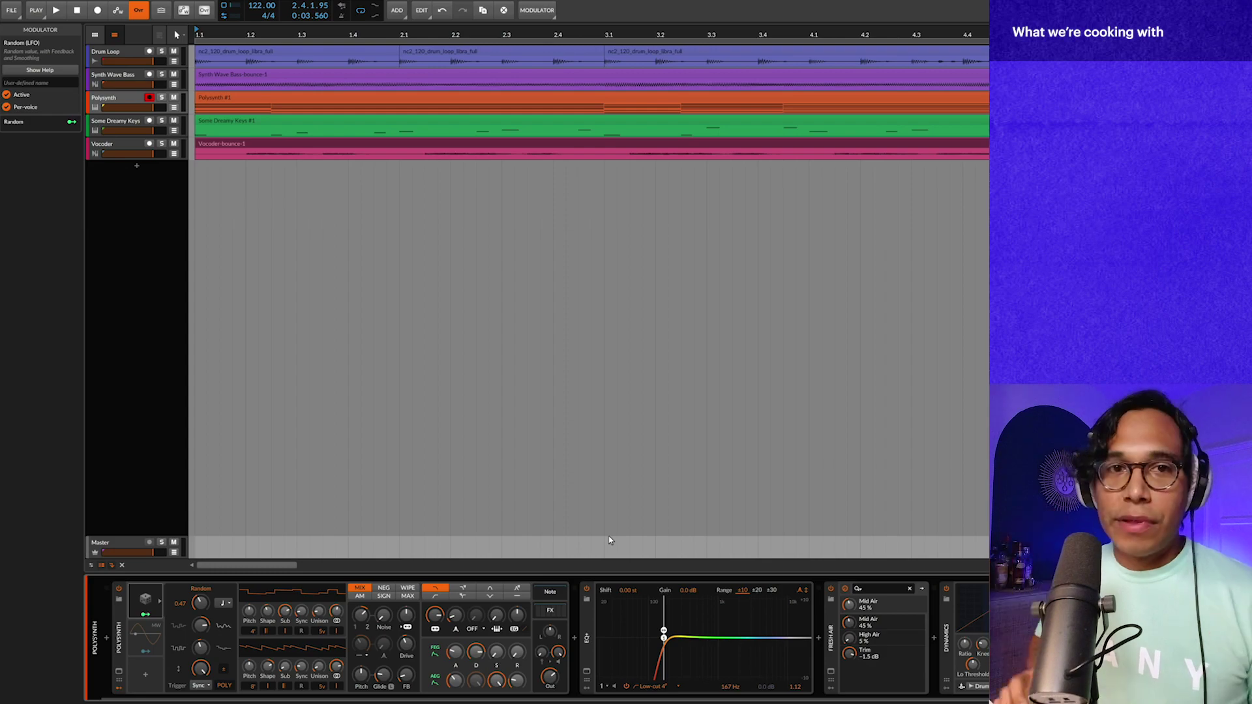
Play the arrangement, then show the Polysynth track's devices and select its Polysynth #1 clip.
{"action": "key", "text": "space"}
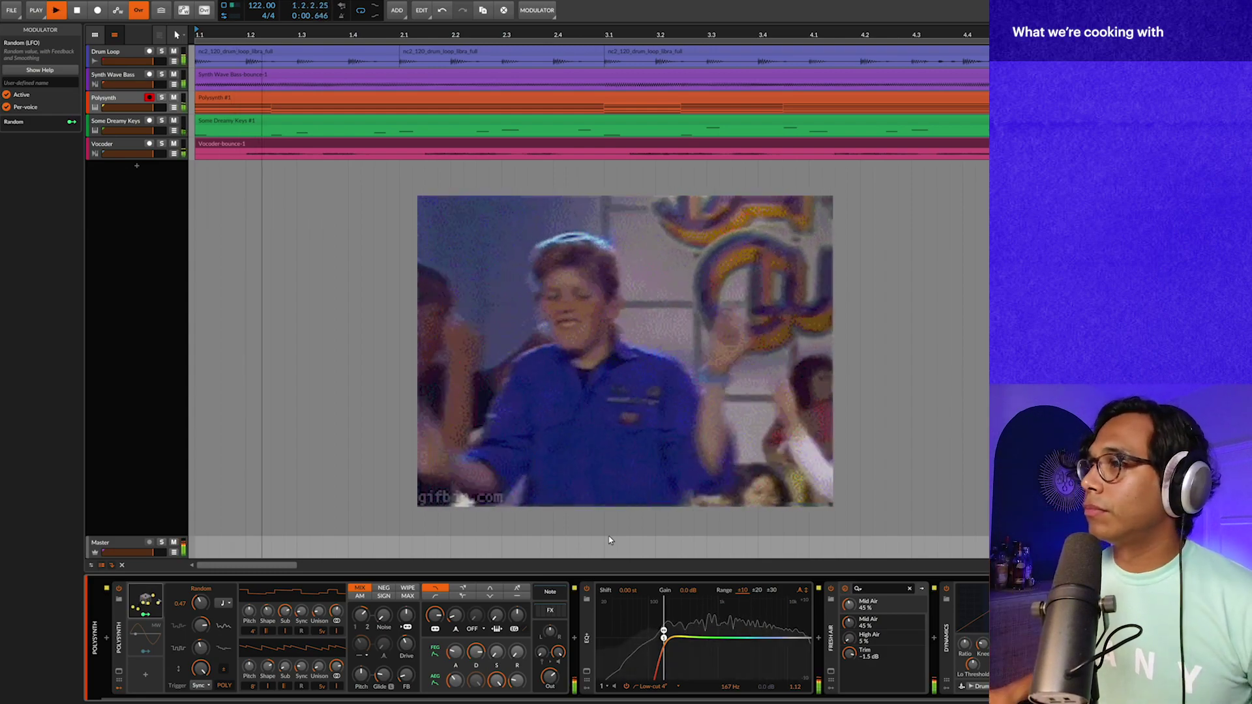
{"action": "key", "text": "minus"}
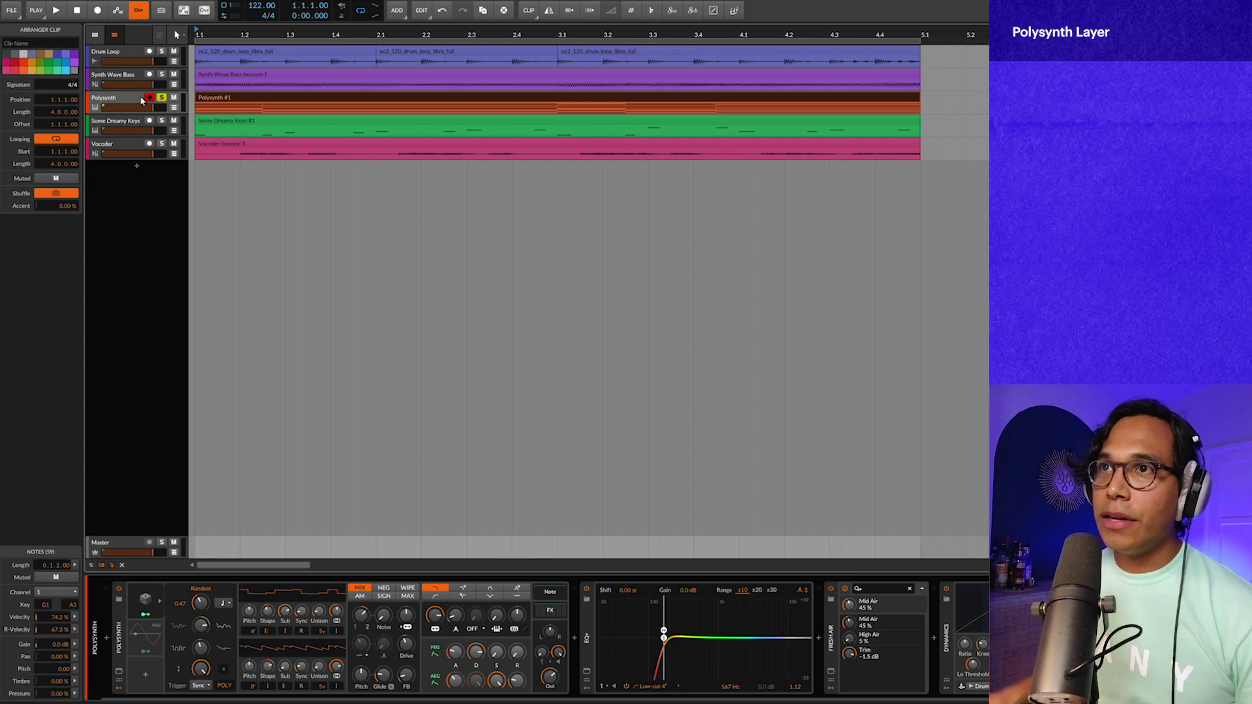
{"action": "left_click", "coordinate": [130, 126]}
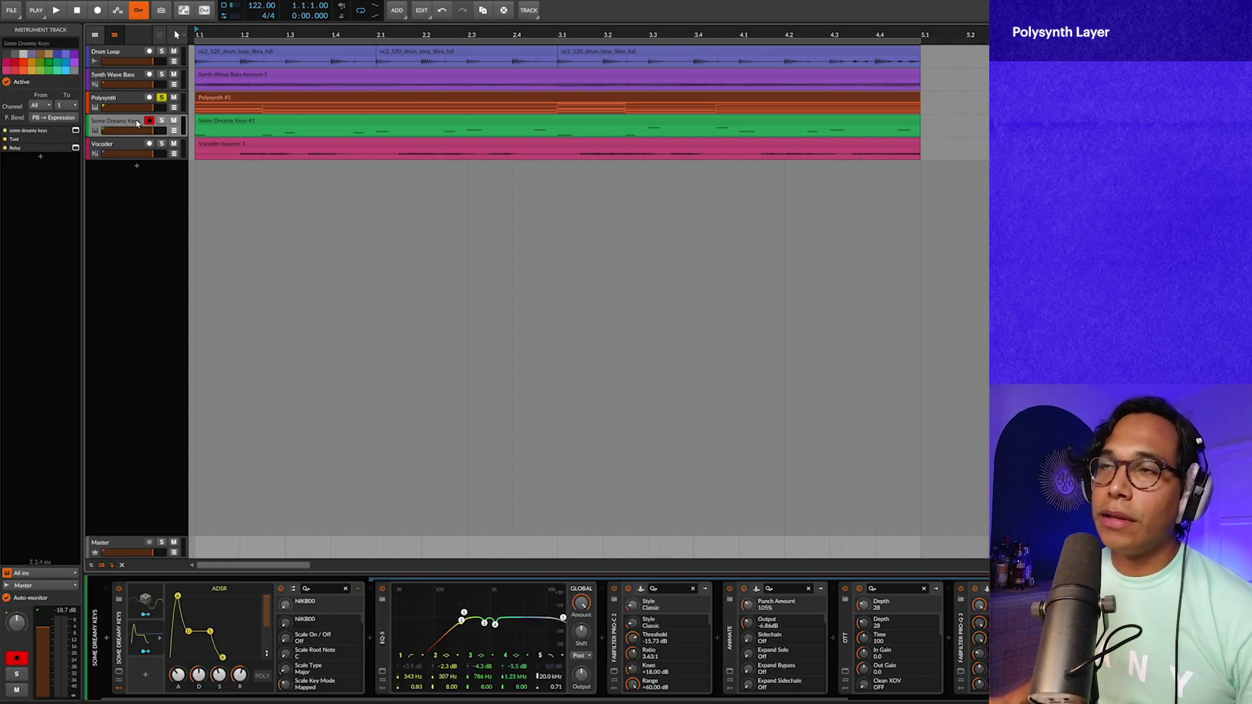
{"action": "left_click", "coordinate": [128, 101]}
{"action": "left_click", "coordinate": [213, 101]}
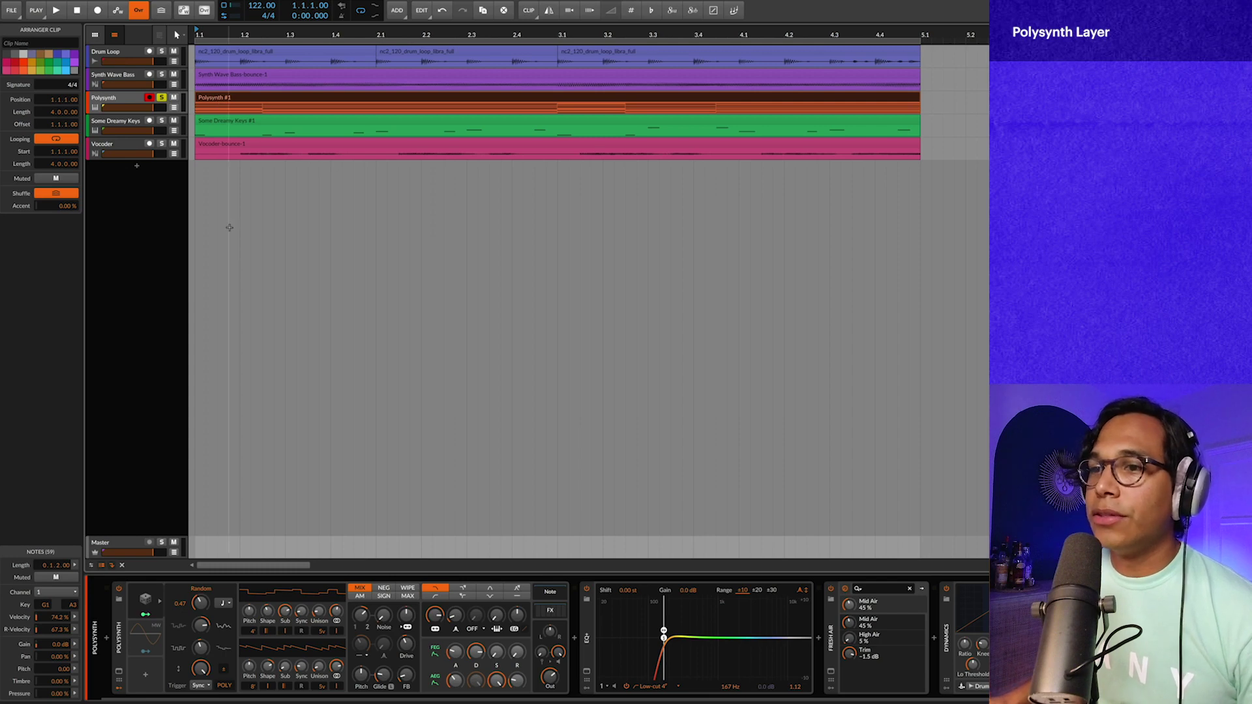
{"action": "key", "text": "space"}
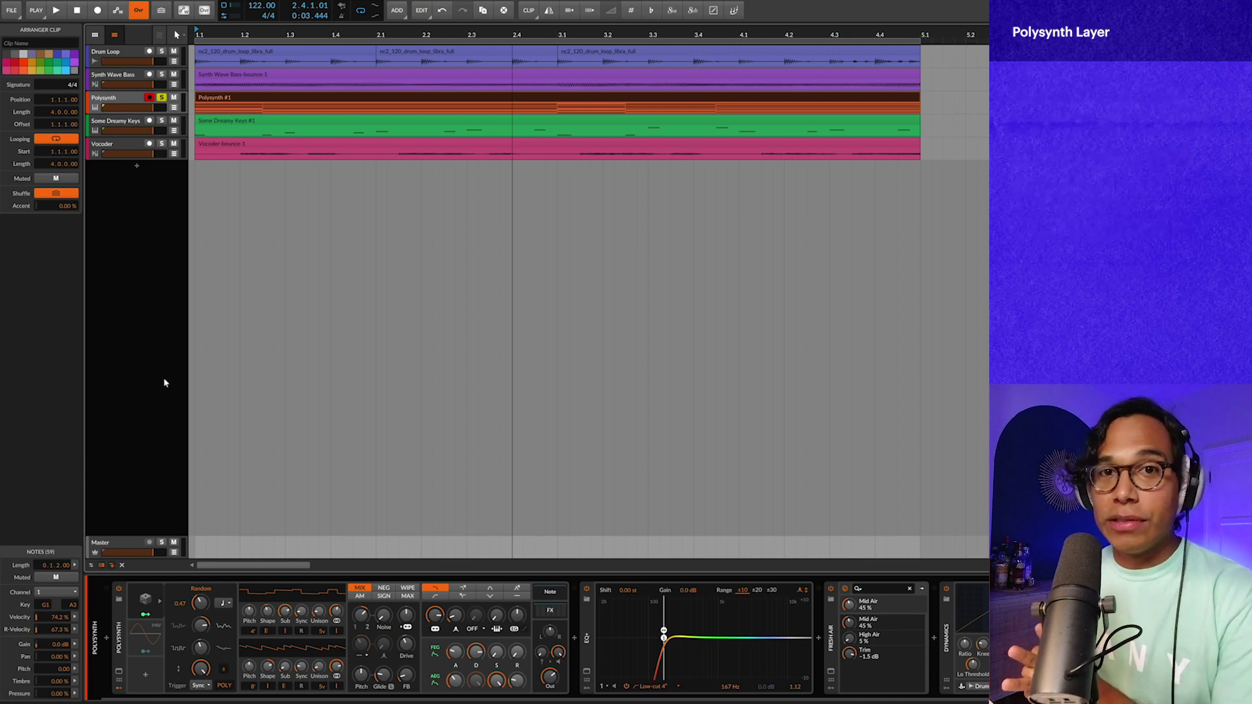
Select the Random modulator, browse the modulator list without adding one, and view Random's help.
{"action": "left_click", "coordinate": [146, 599]}
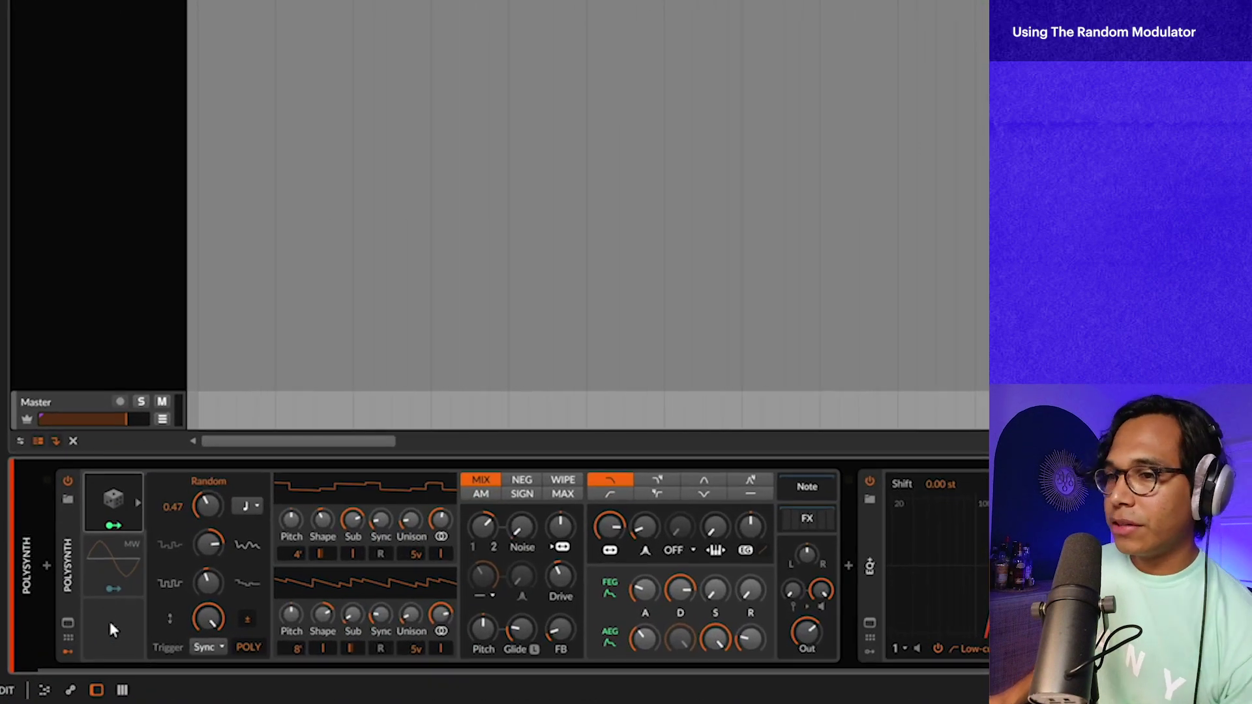
{"action": "left_click", "coordinate": [144, 672]}
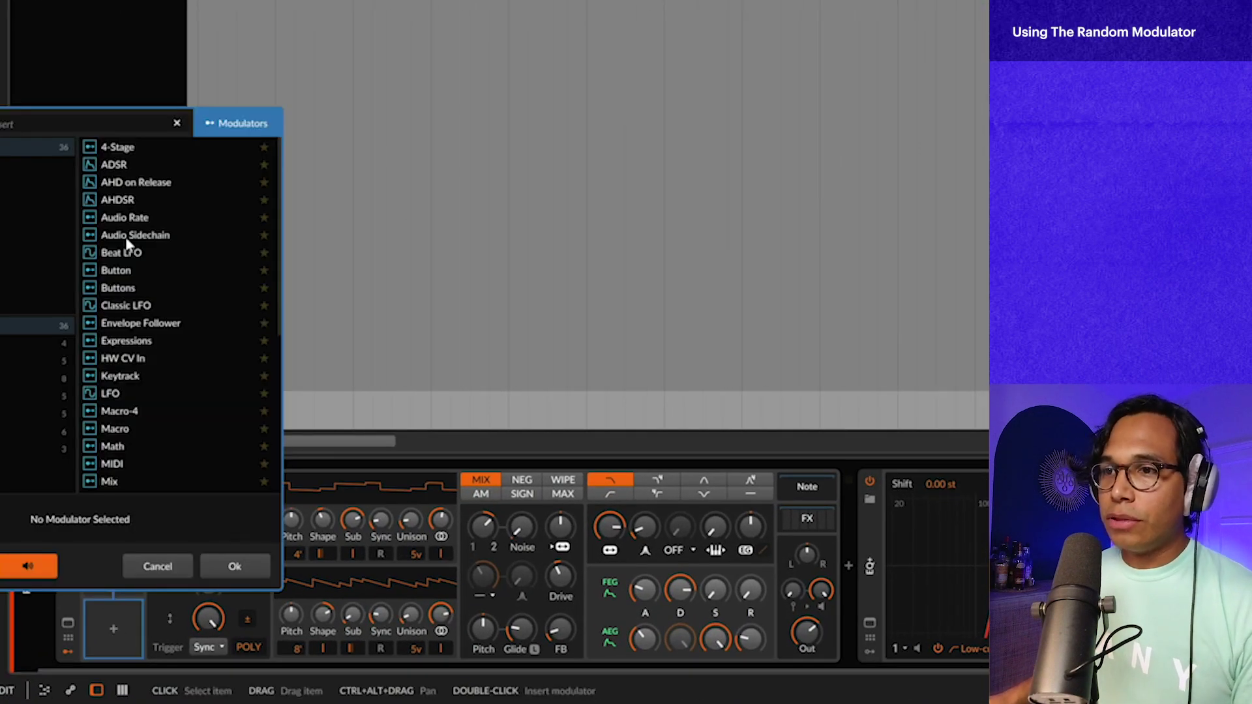
{"action": "scroll", "coordinate": [189, 327], "scroll_direction": "down", "scroll_amount": 5}
{"action": "left_click", "coordinate": [158, 565]}
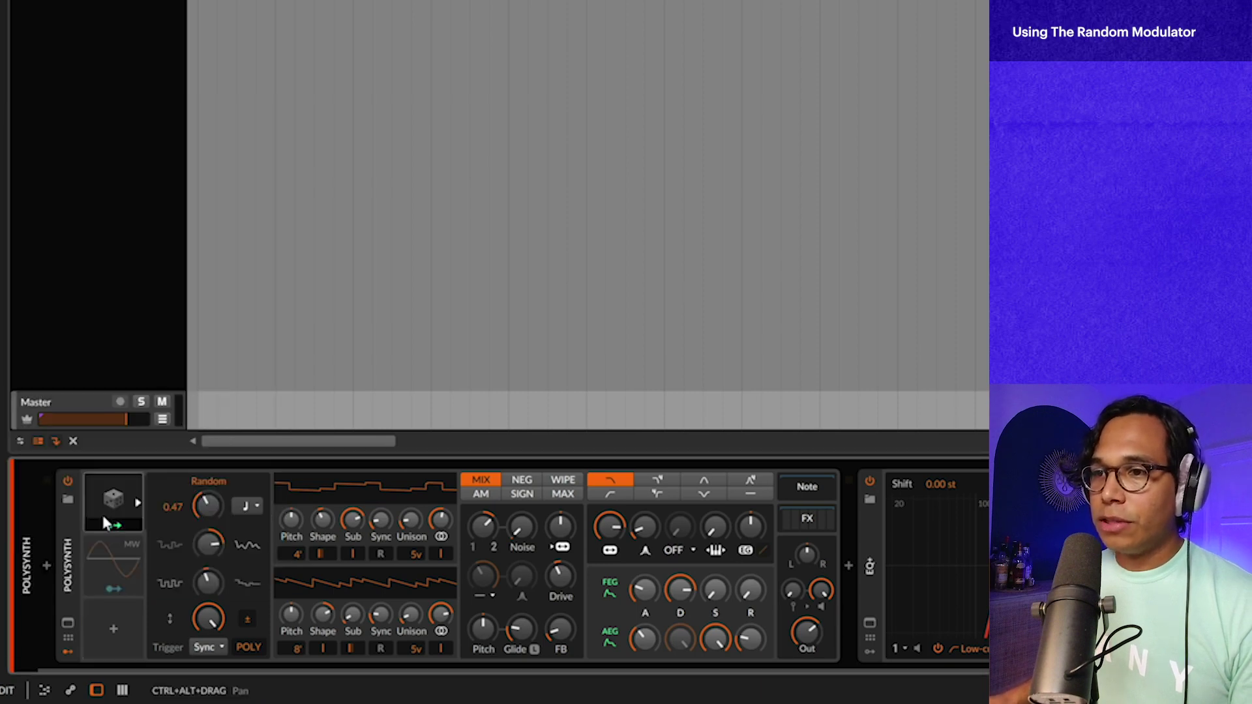
{"action": "left_click", "coordinate": [106, 498]}
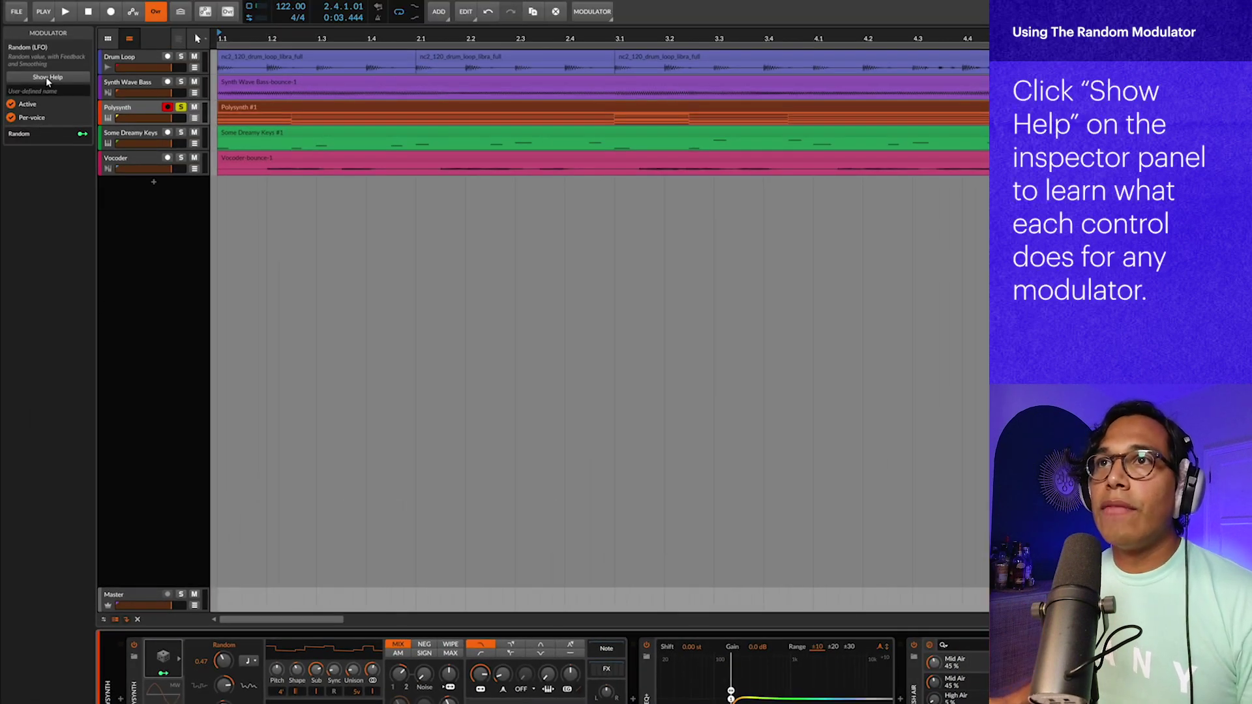
{"action": "left_click", "coordinate": [72, 79]}
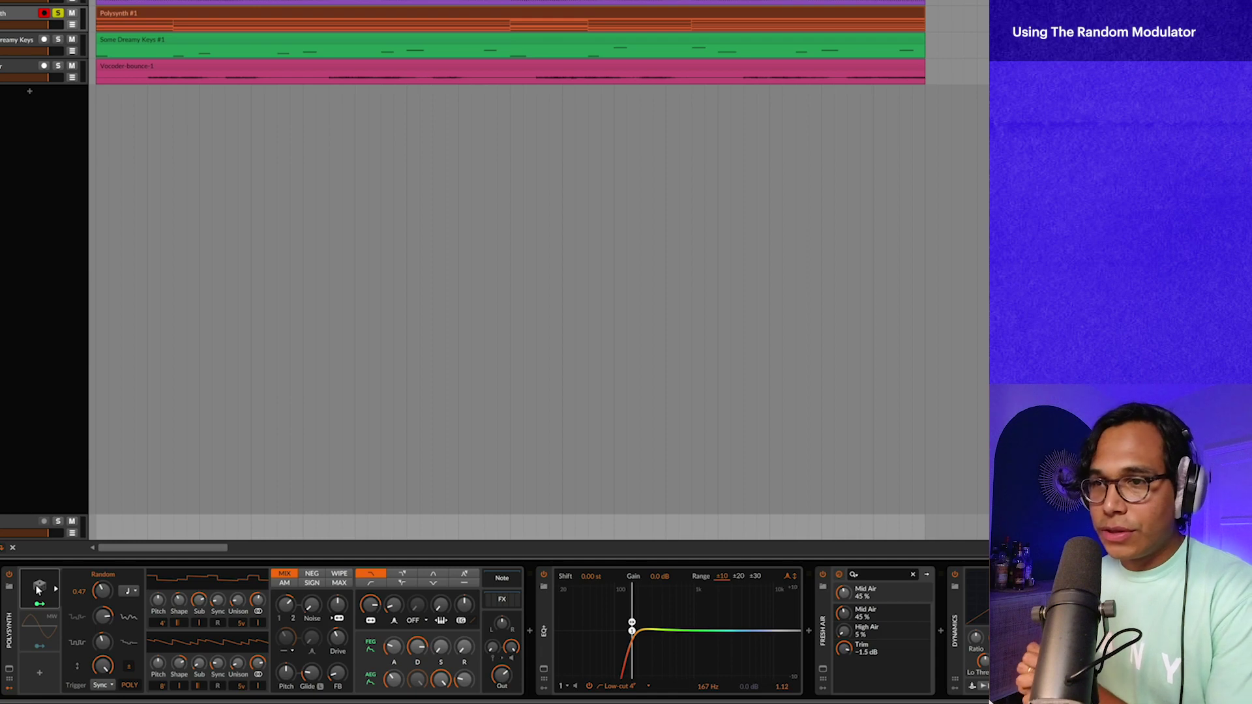
Give OSC1 pitch slight positive and OSC2 pitch slight negative Random modulation, then audition.
{"action": "left_click", "coordinate": [55, 631]}
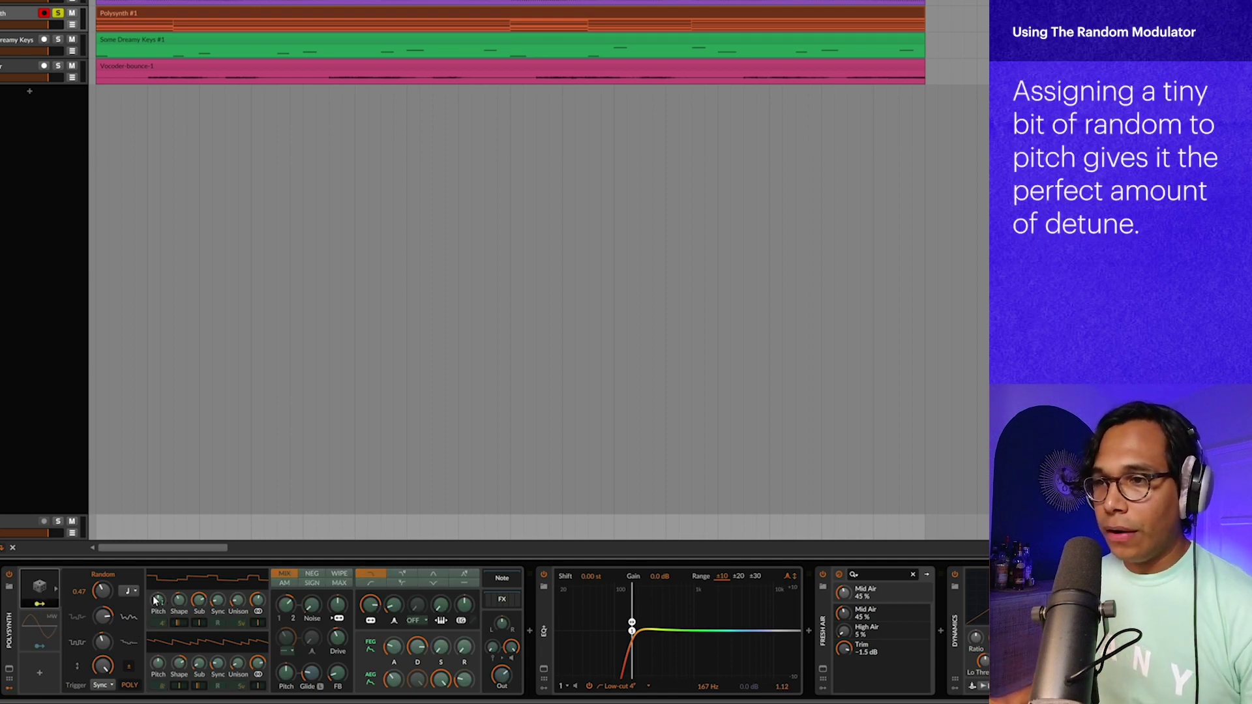
{"action": "left_click_drag", "start_coordinate": [158, 600], "coordinate": [161, 605]}
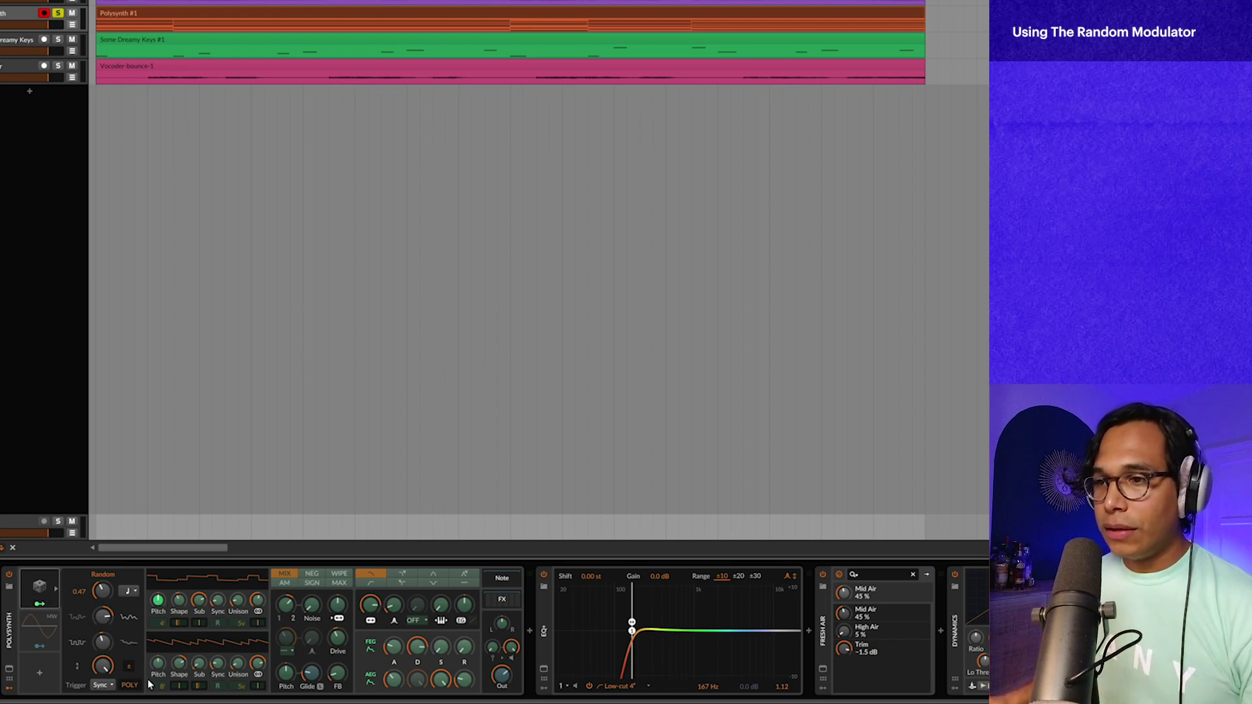
{"action": "left_click_drag", "start_coordinate": [158, 669], "coordinate": [157, 667]}
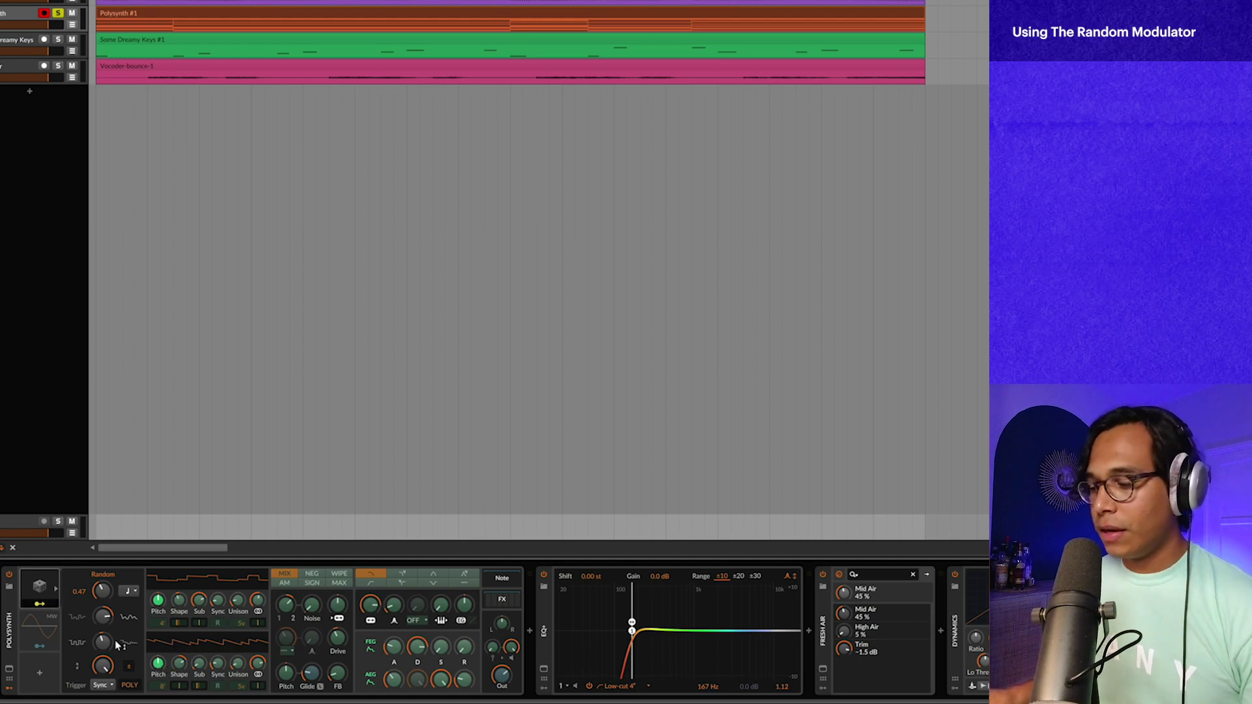
{"action": "key", "text": "space"}
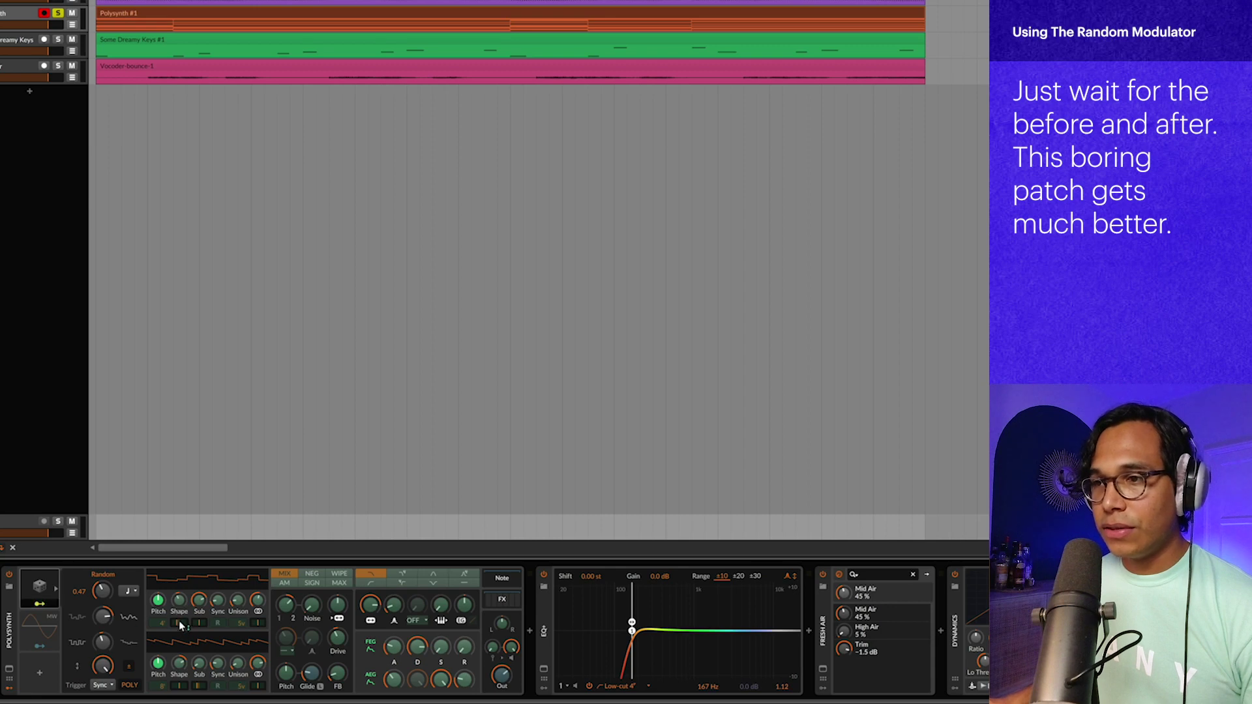
Add Random modulation to both pulse widths (OSC2 about -0.07) and OSC1 unison spread.
{"action": "left_click_drag", "start_coordinate": [178, 627], "coordinate": [178, 616]}
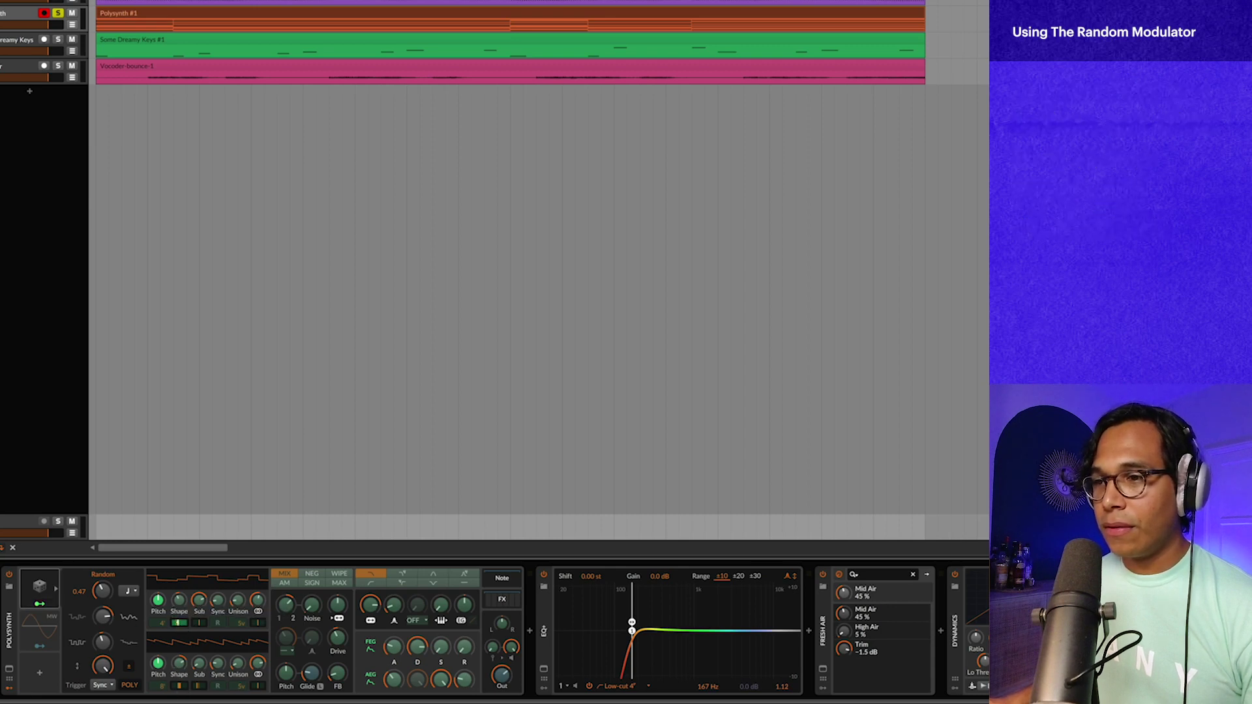
{"action": "left_click_drag", "start_coordinate": [178, 663], "coordinate": [178, 665]}
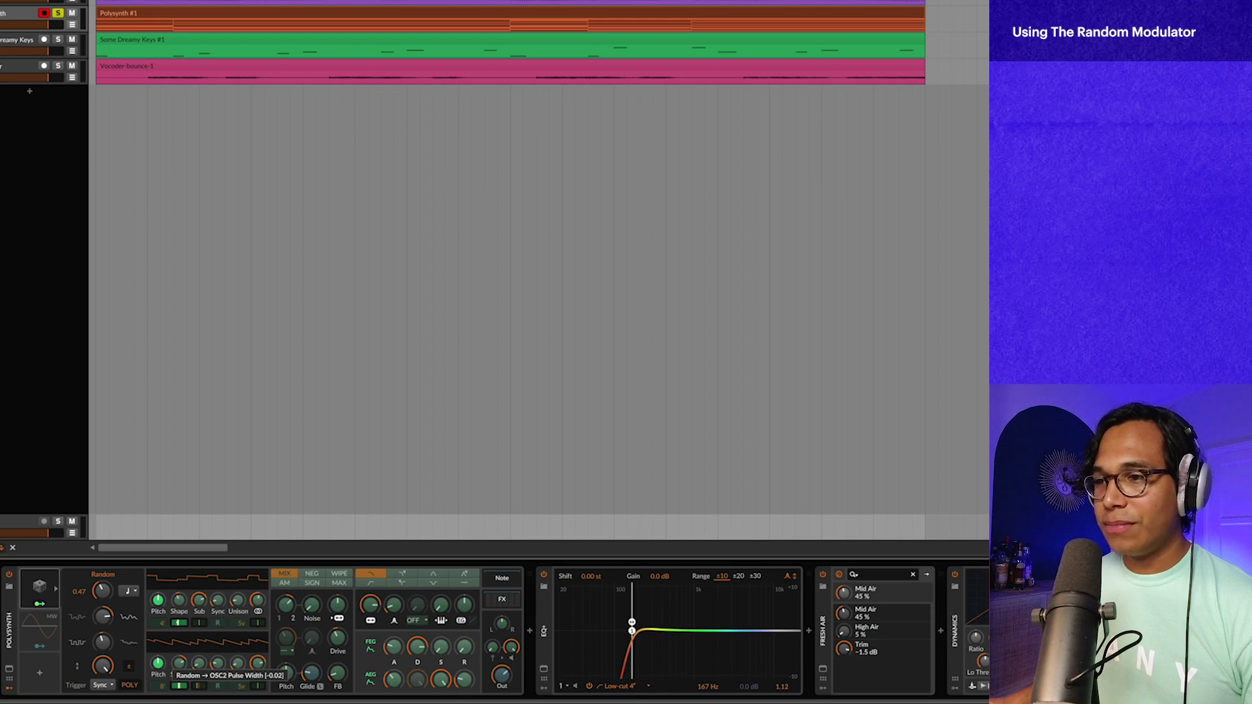
{"action": "left_click_drag", "start_coordinate": [181, 686], "coordinate": [181, 689]}
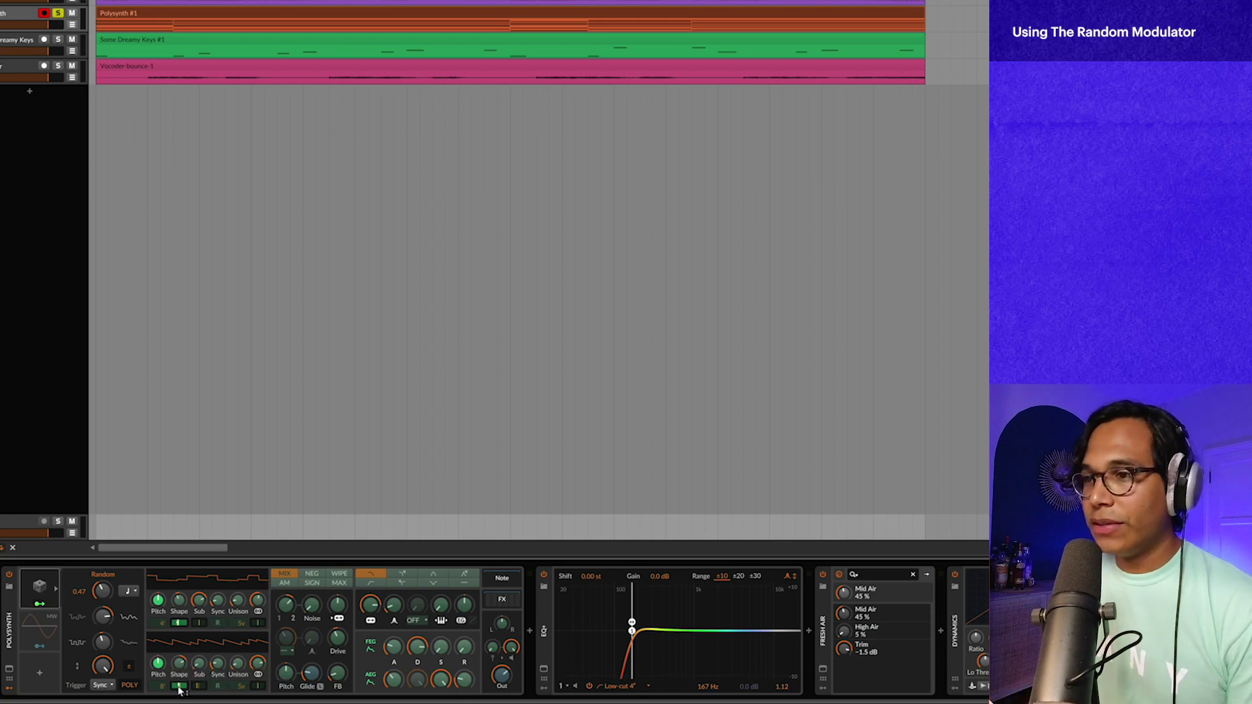
{"action": "key", "text": "space"}
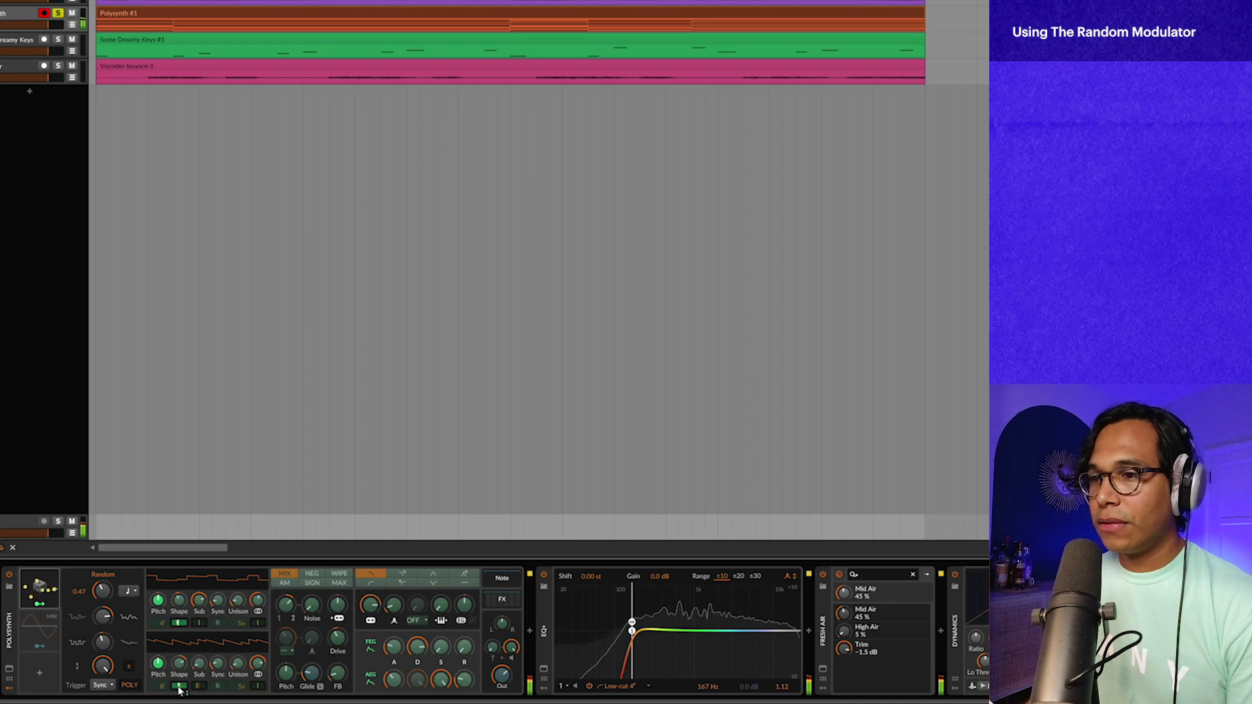
{"action": "left_click_drag", "start_coordinate": [181, 690], "coordinate": [181, 691]}
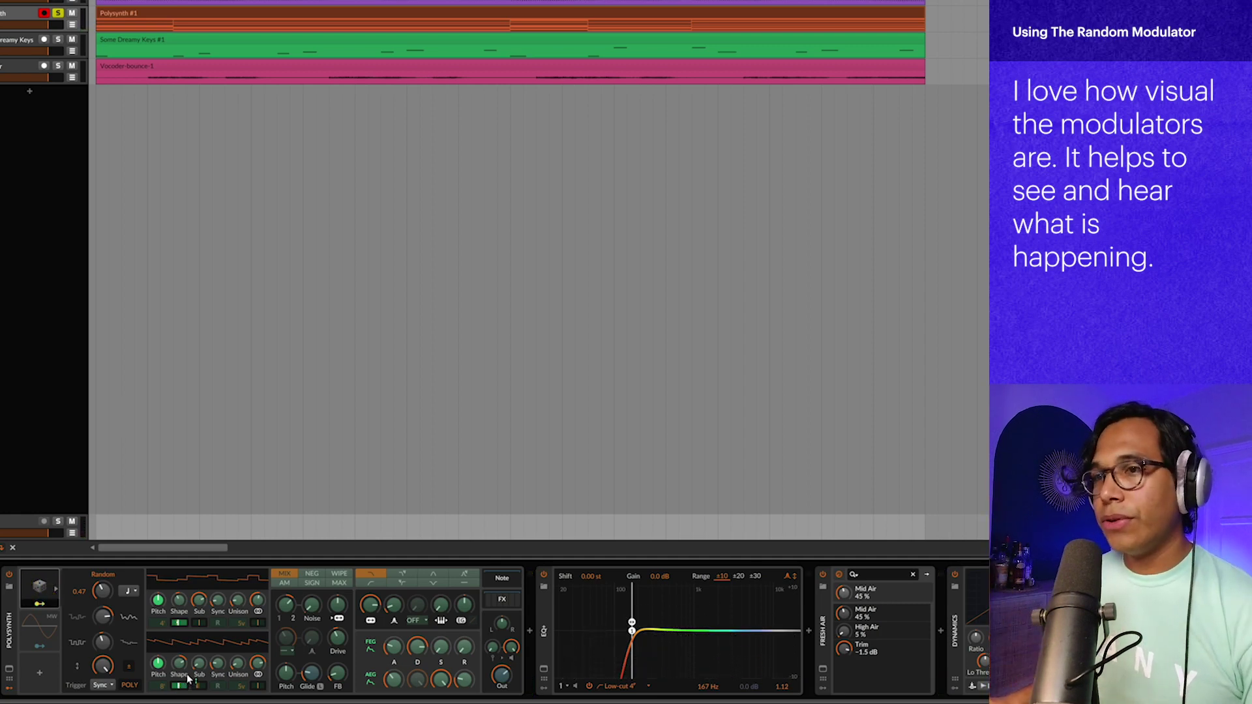
{"action": "left_click", "coordinate": [239, 606]}
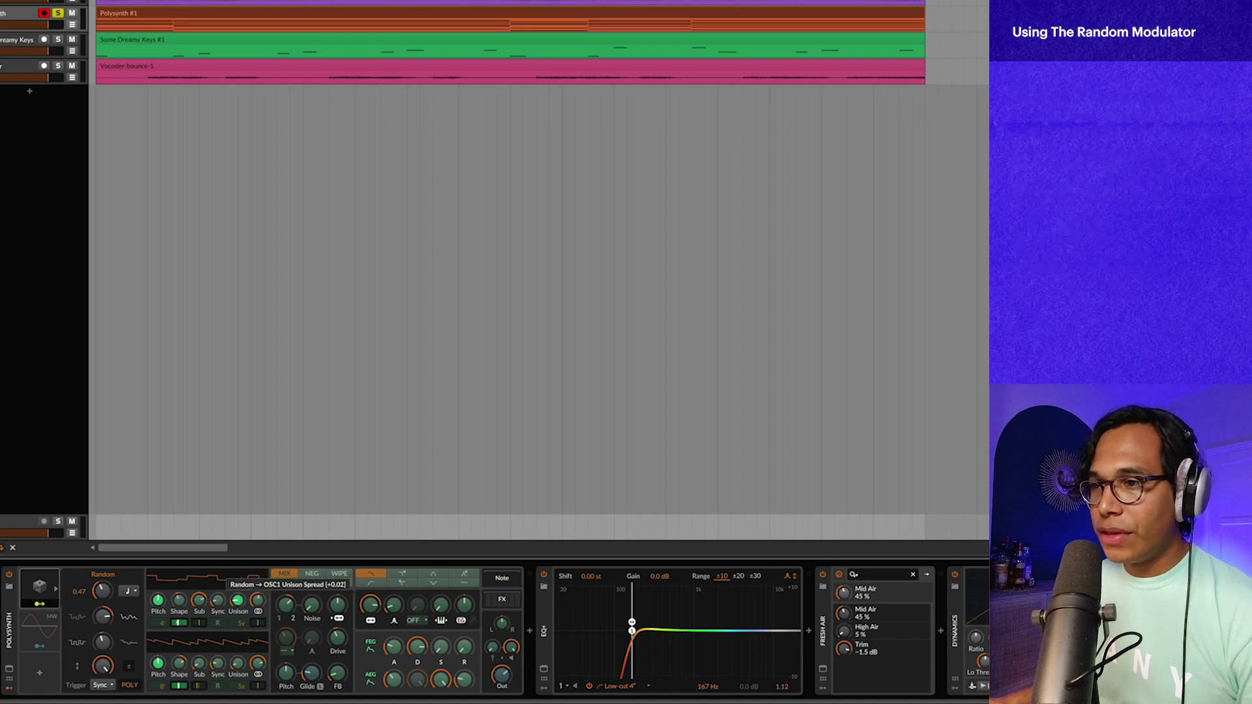
Route Random to OSC2 unison spread, then compare with Random deactivated before reactivating it.
{"action": "left_click", "coordinate": [238, 663]}
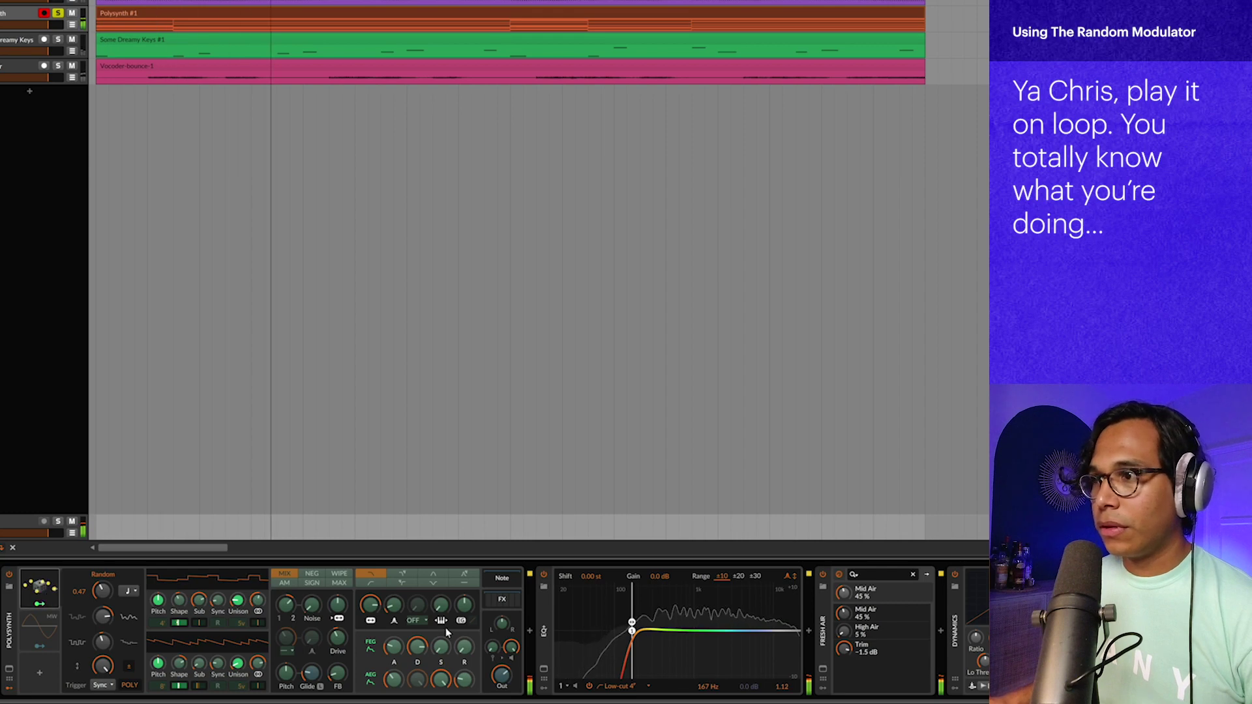
{"action": "right_click", "coordinate": [41, 586]}
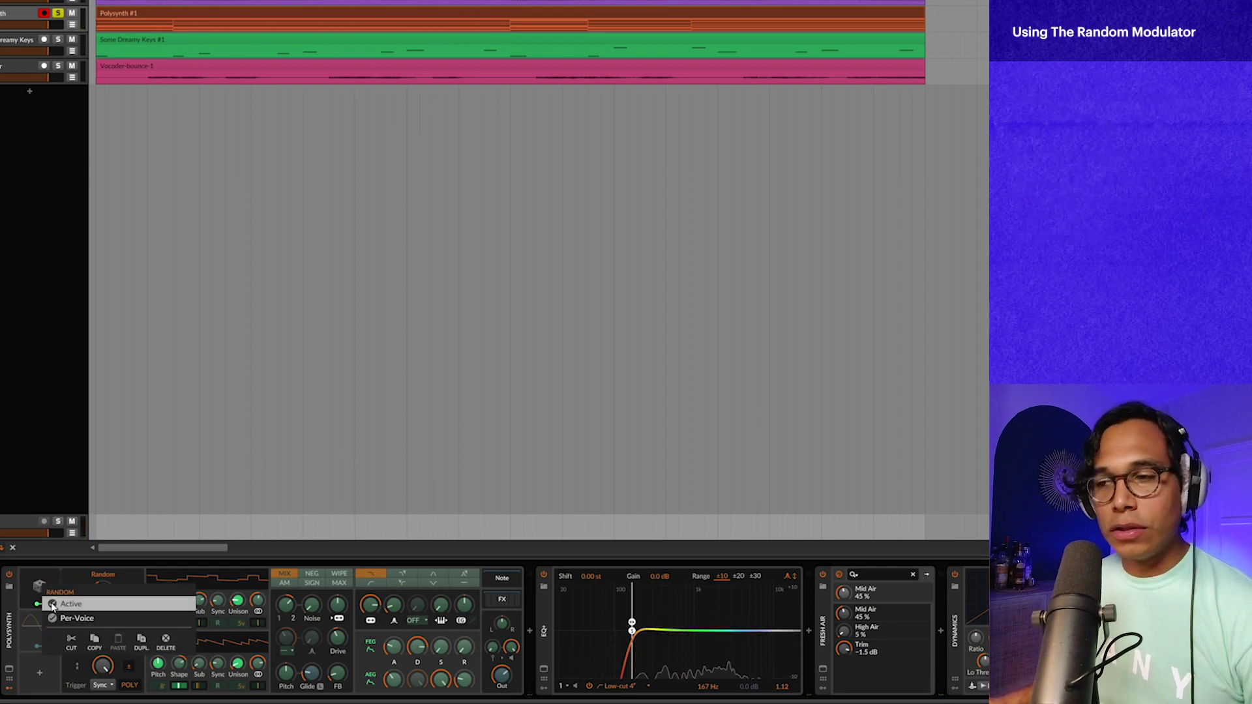
{"action": "left_click", "coordinate": [53, 605]}
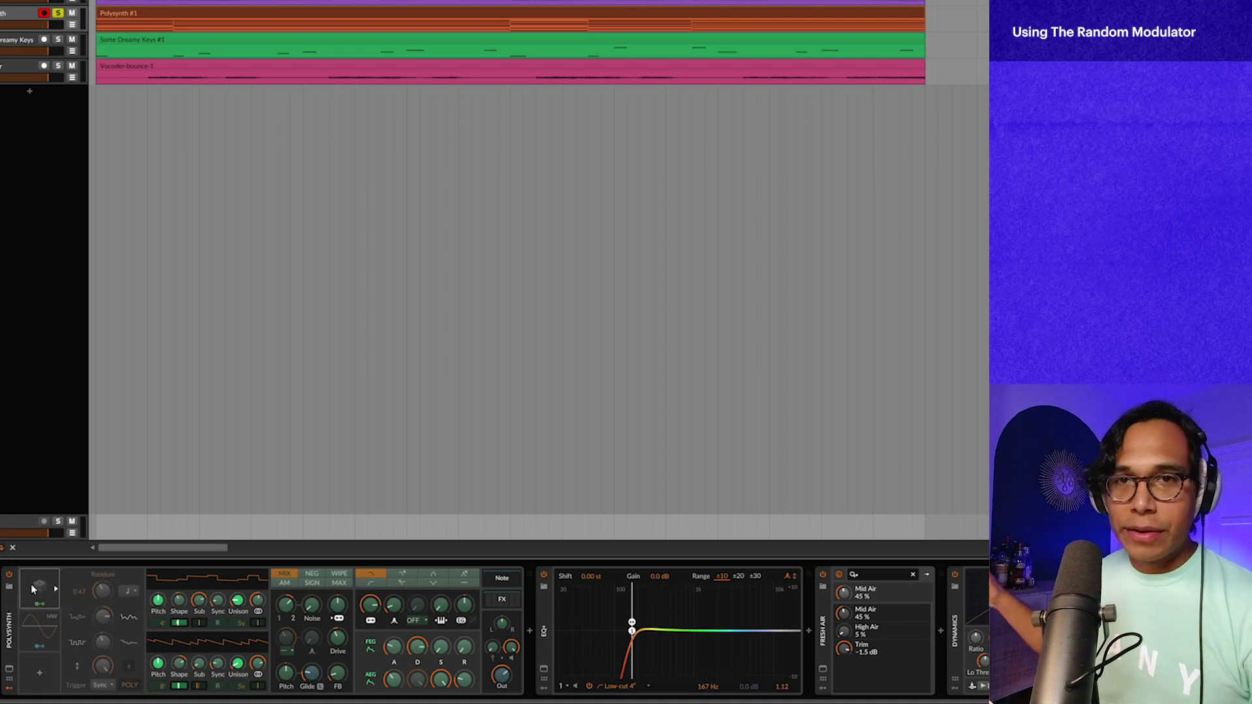
{"action": "key", "text": "space"}
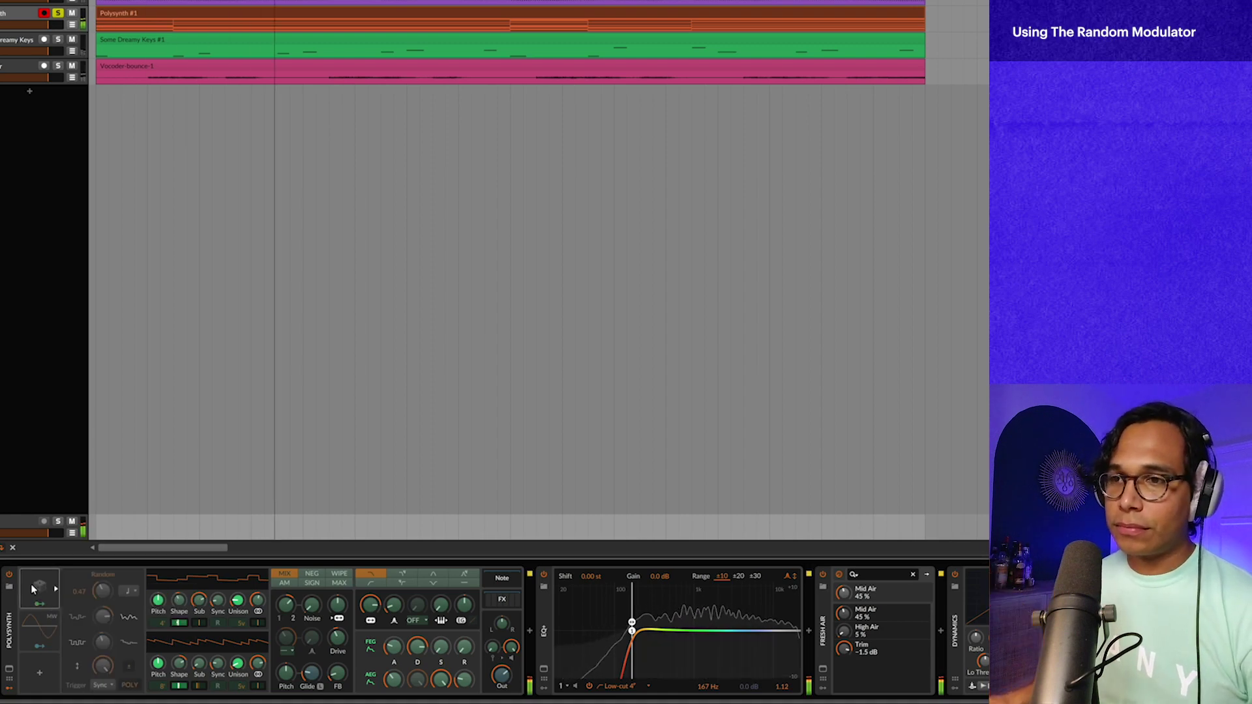
{"action": "right_click", "coordinate": [32, 589]}
{"action": "left_click", "coordinate": [47, 607]}
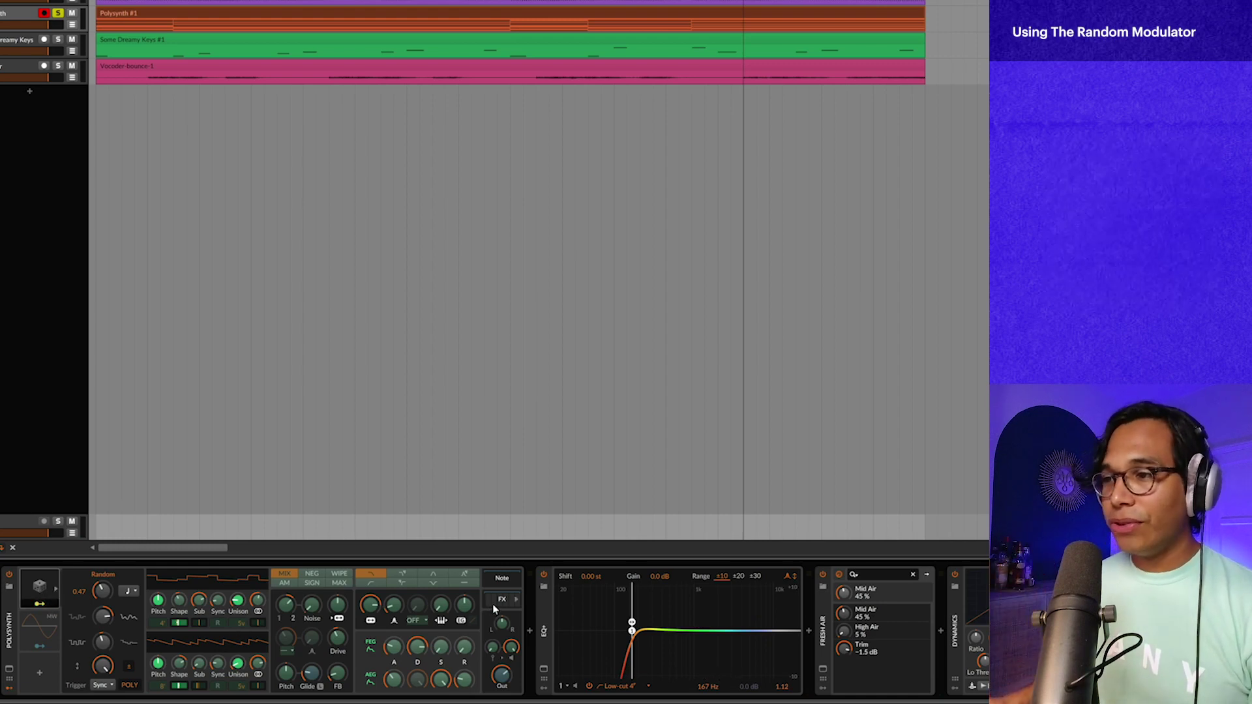
{"action": "left_click", "coordinate": [39, 605]}
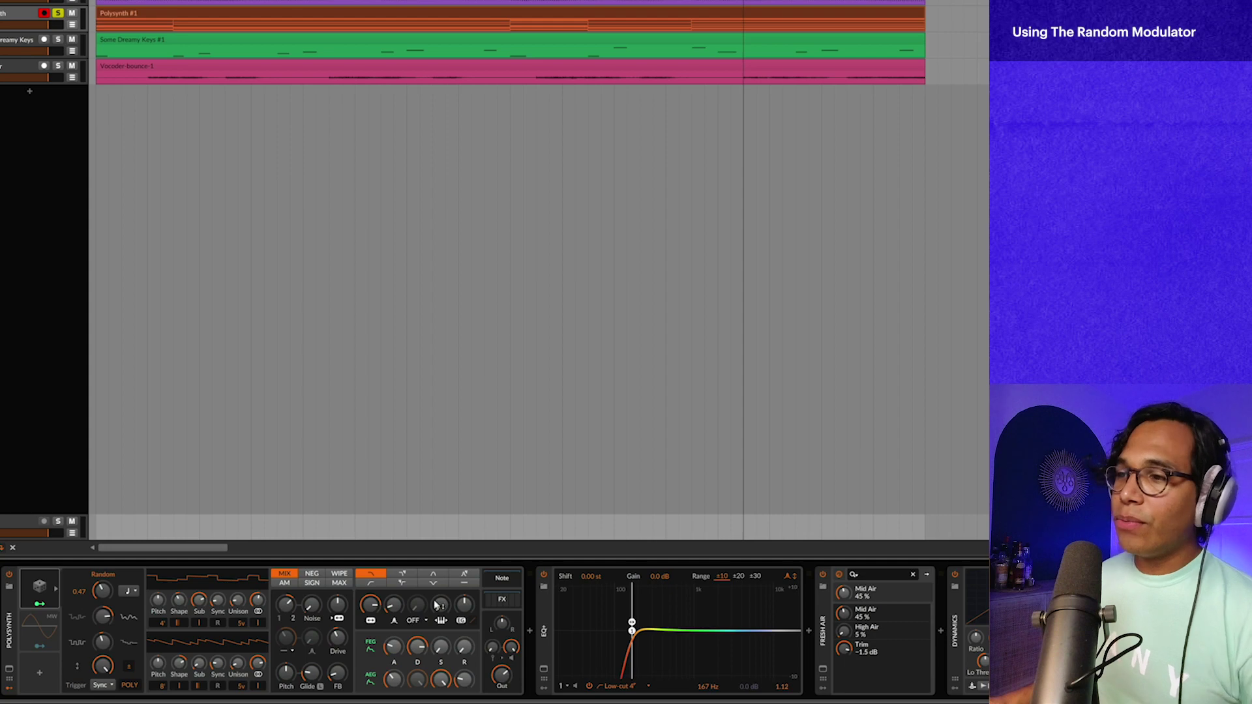
In the nested FX chain, route Random to Chorus width and the Chorus mix at +0.28.
{"action": "left_click", "coordinate": [503, 601]}
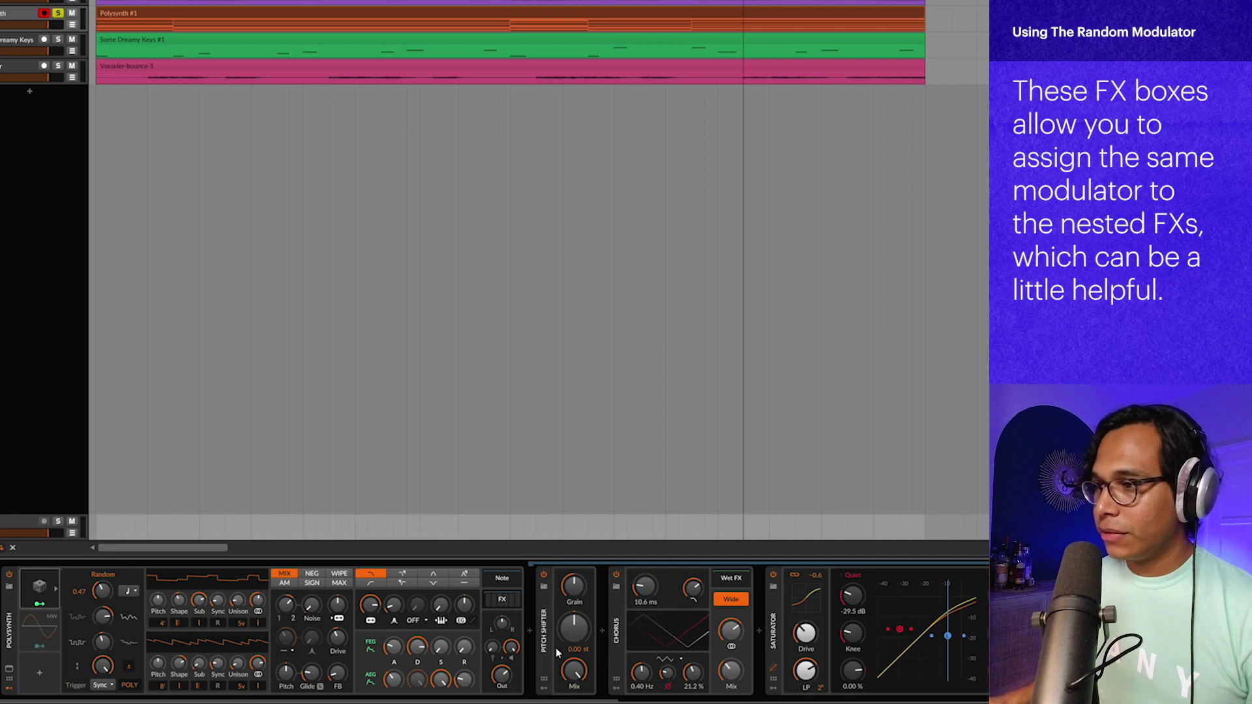
{"action": "left_click", "coordinate": [39, 606]}
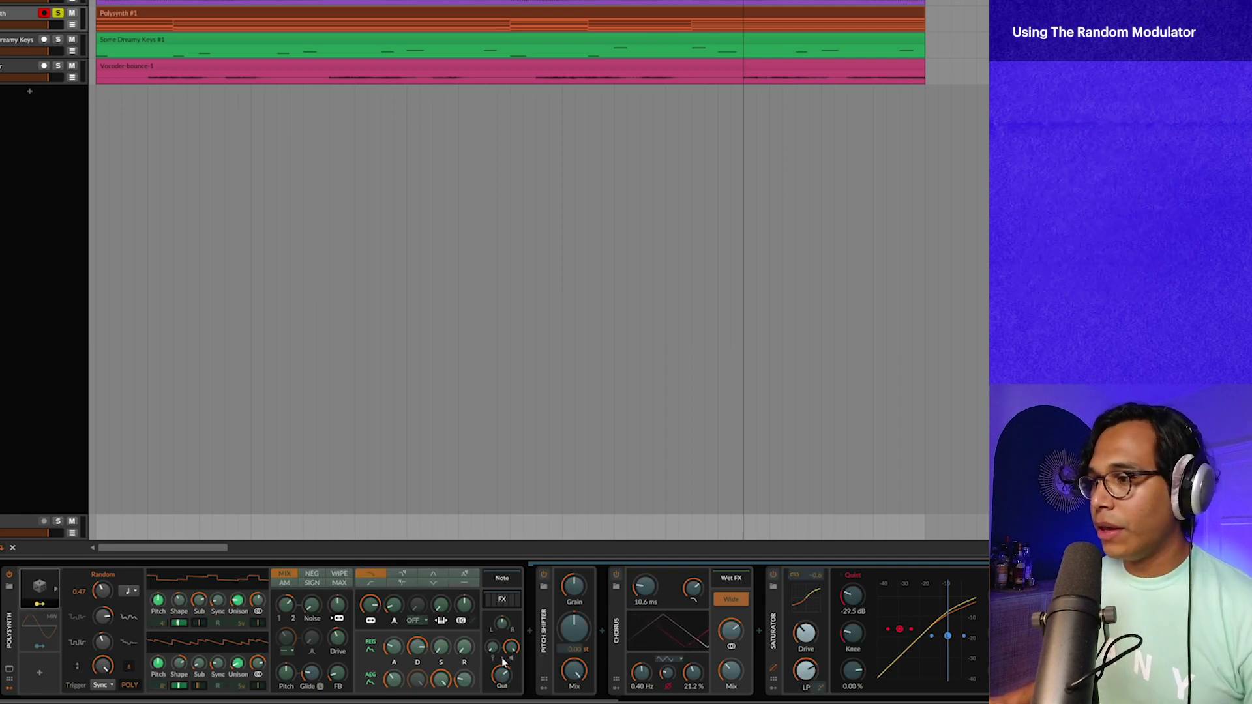
{"action": "left_click_drag", "start_coordinate": [731, 678], "coordinate": [731, 677]}
{"action": "left_click_drag", "start_coordinate": [732, 634], "coordinate": [731, 633]}
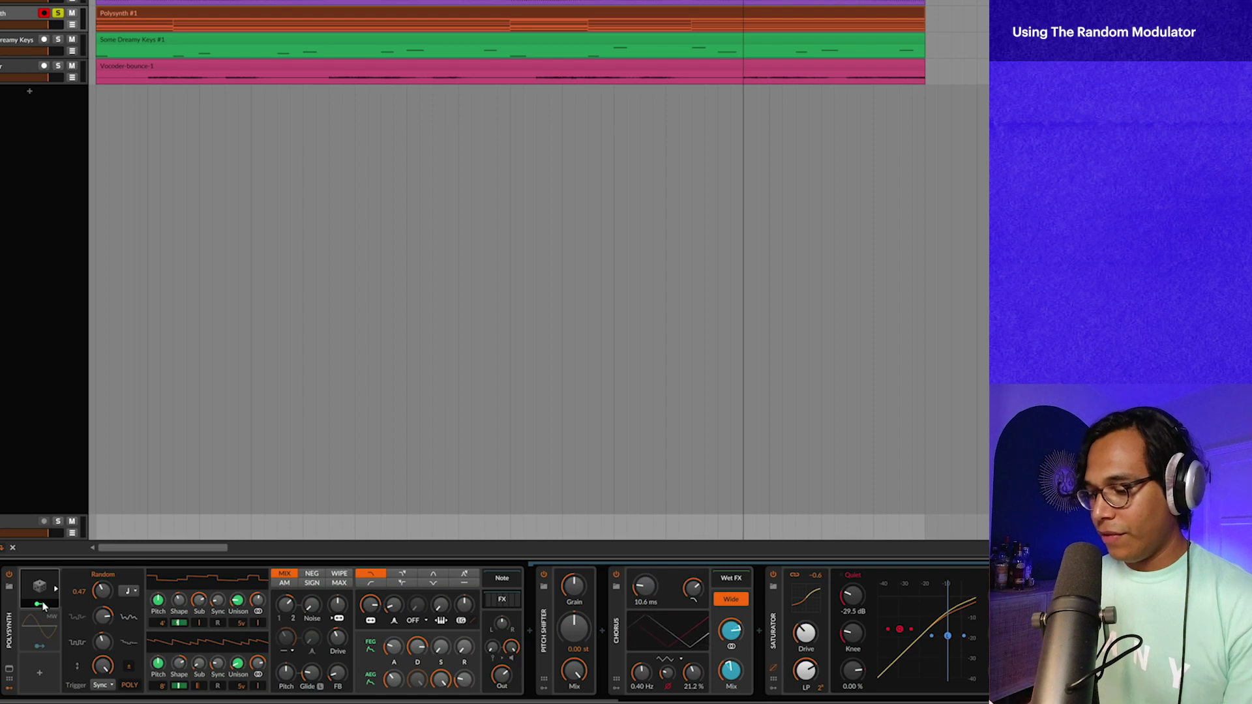
{"action": "key", "text": "space"}
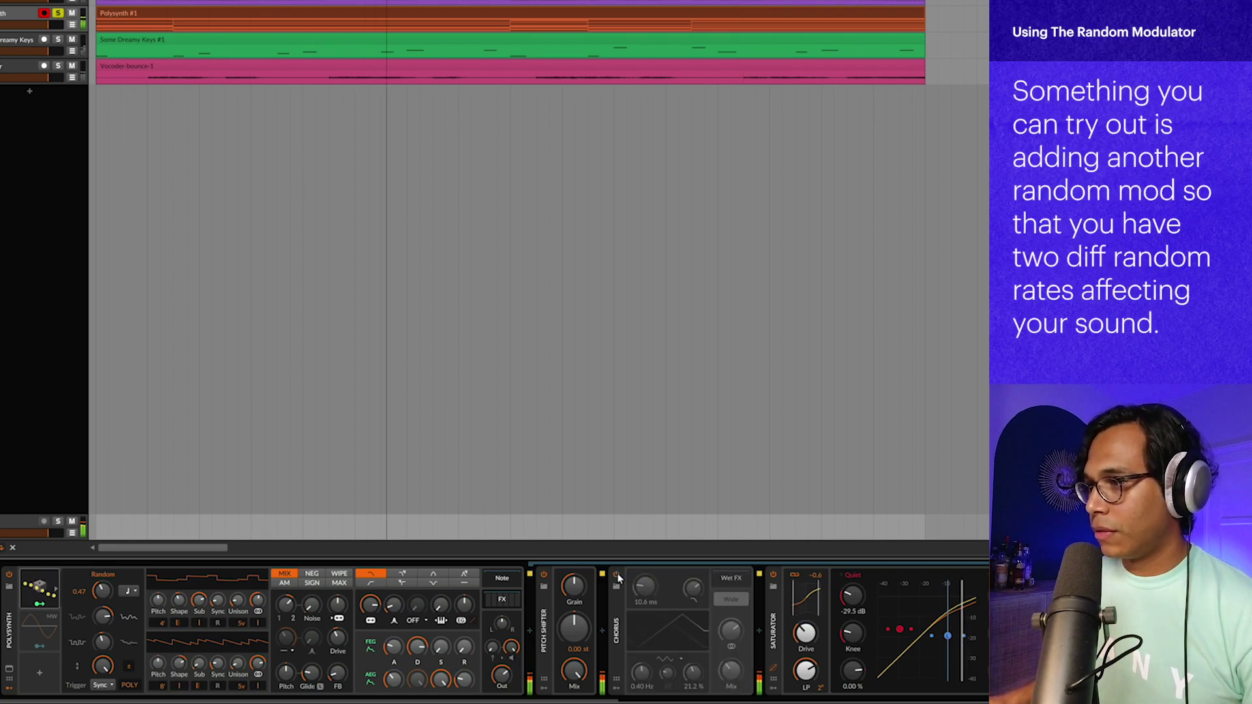
{"action": "left_click", "coordinate": [39, 603]}
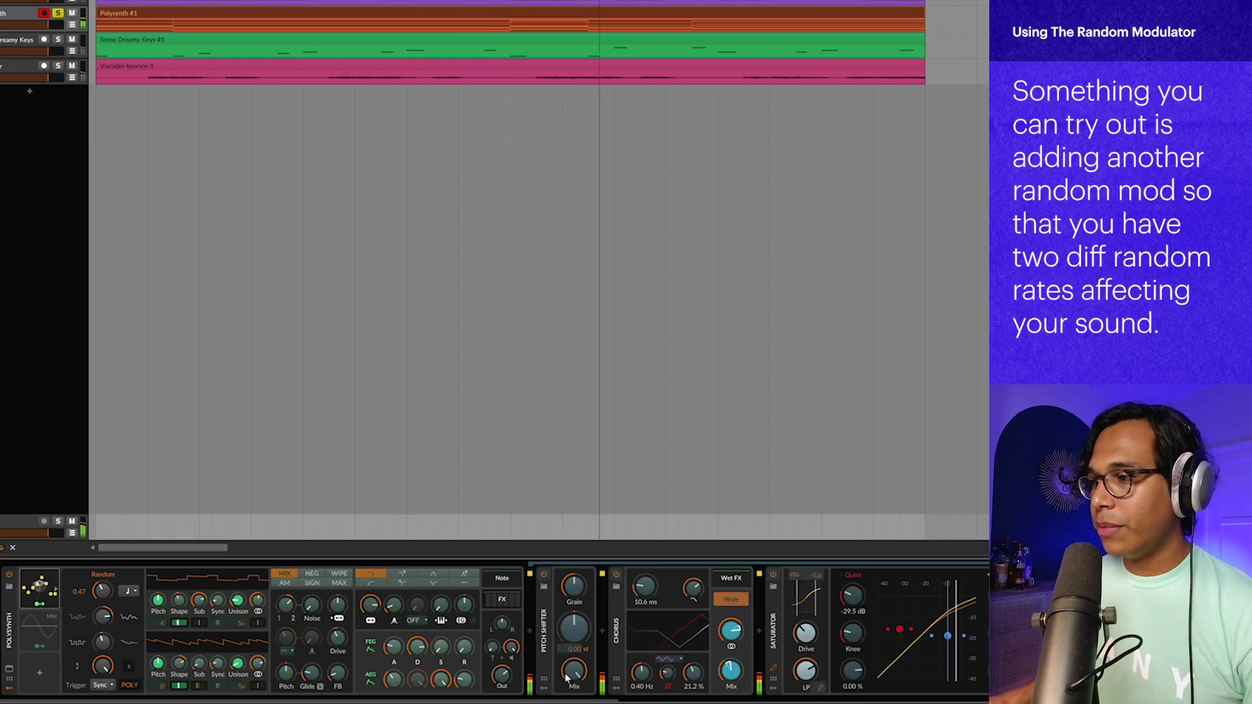
{"action": "left_click_drag", "start_coordinate": [731, 639], "coordinate": [731, 630]}
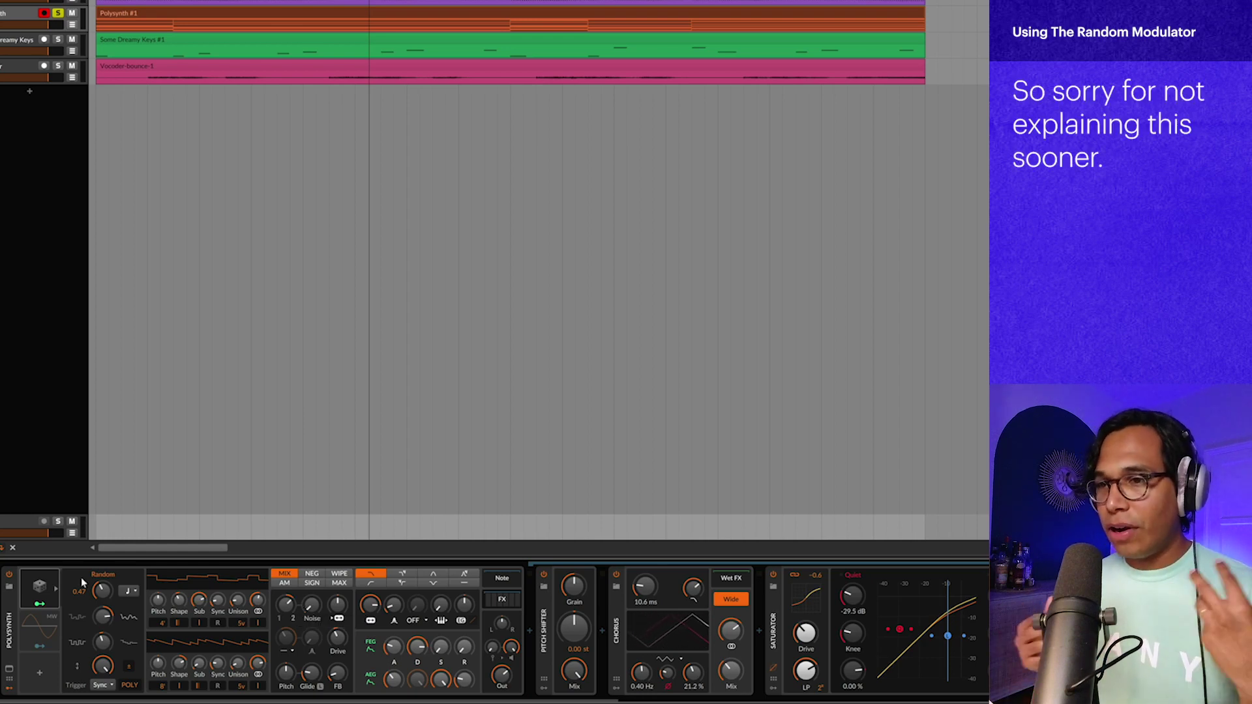
{"action": "left_click", "coordinate": [40, 605]}
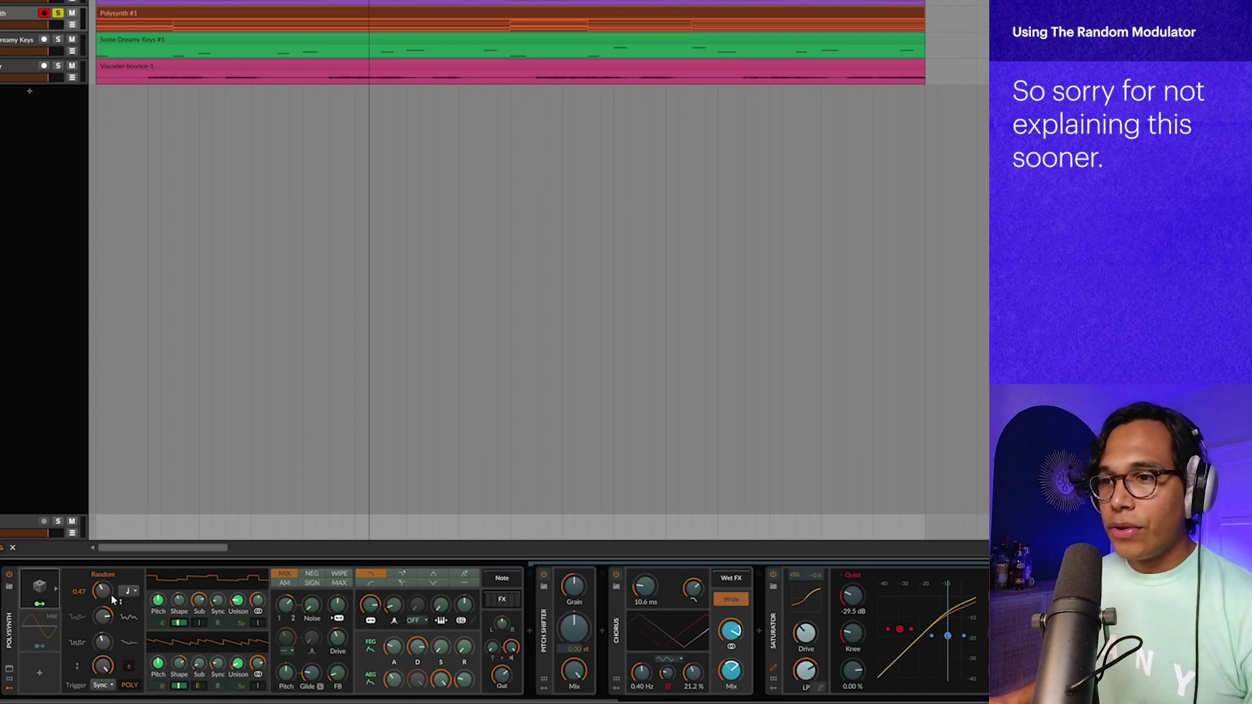
Route Random to OSC1 Sub Level with a negative amount of -0.57.
{"action": "left_click_drag", "start_coordinate": [199, 600], "coordinate": [199, 593]}
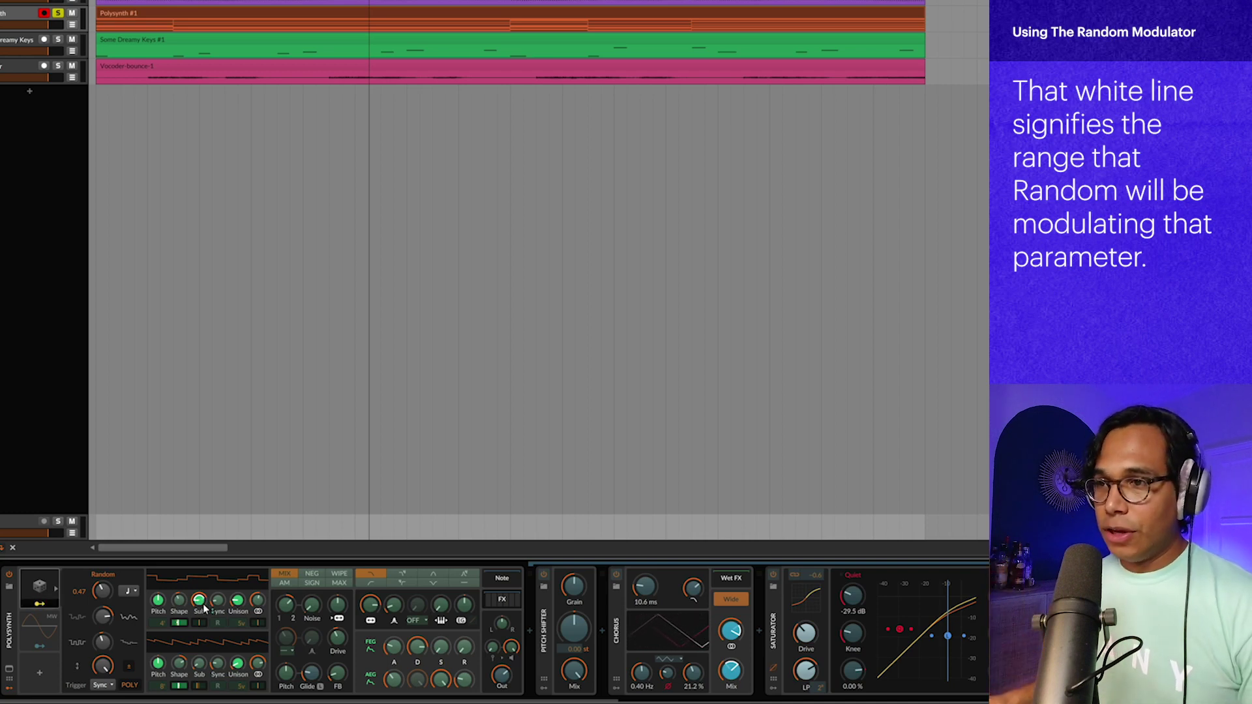
{"action": "left_click_drag", "start_coordinate": [204, 608], "coordinate": [201, 602]}
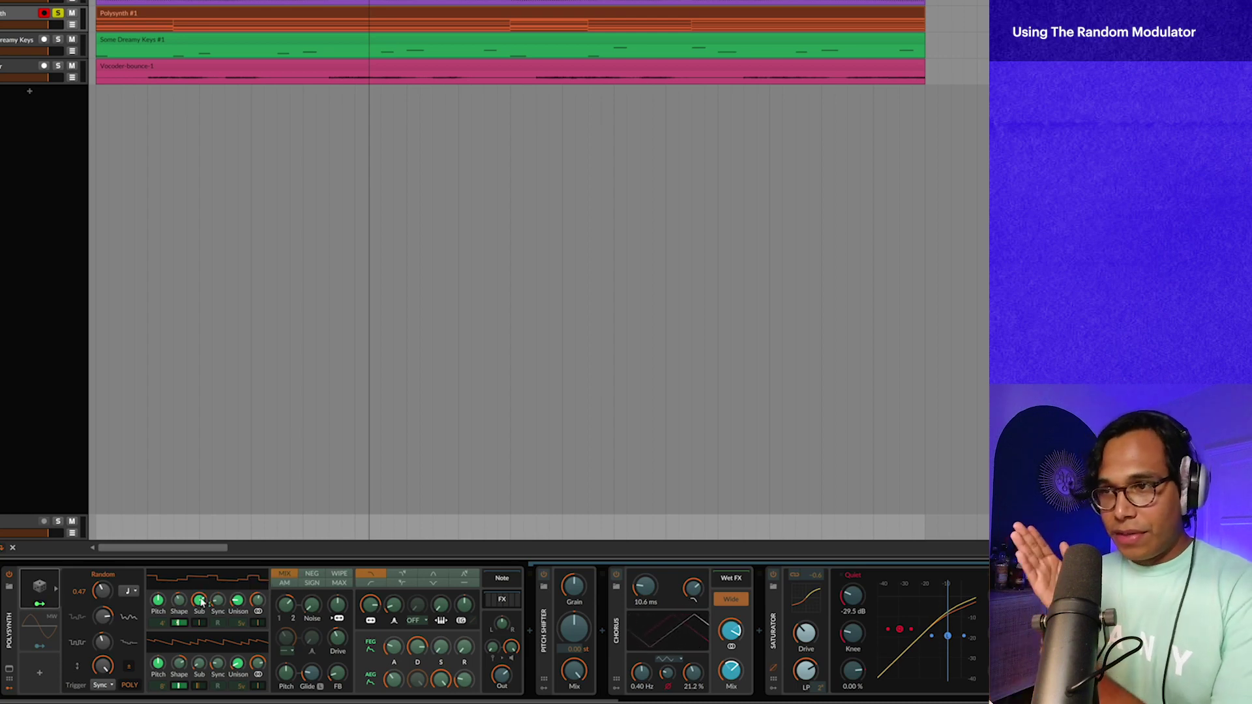
{"action": "left_click_drag", "start_coordinate": [201, 603], "coordinate": [202, 605]}
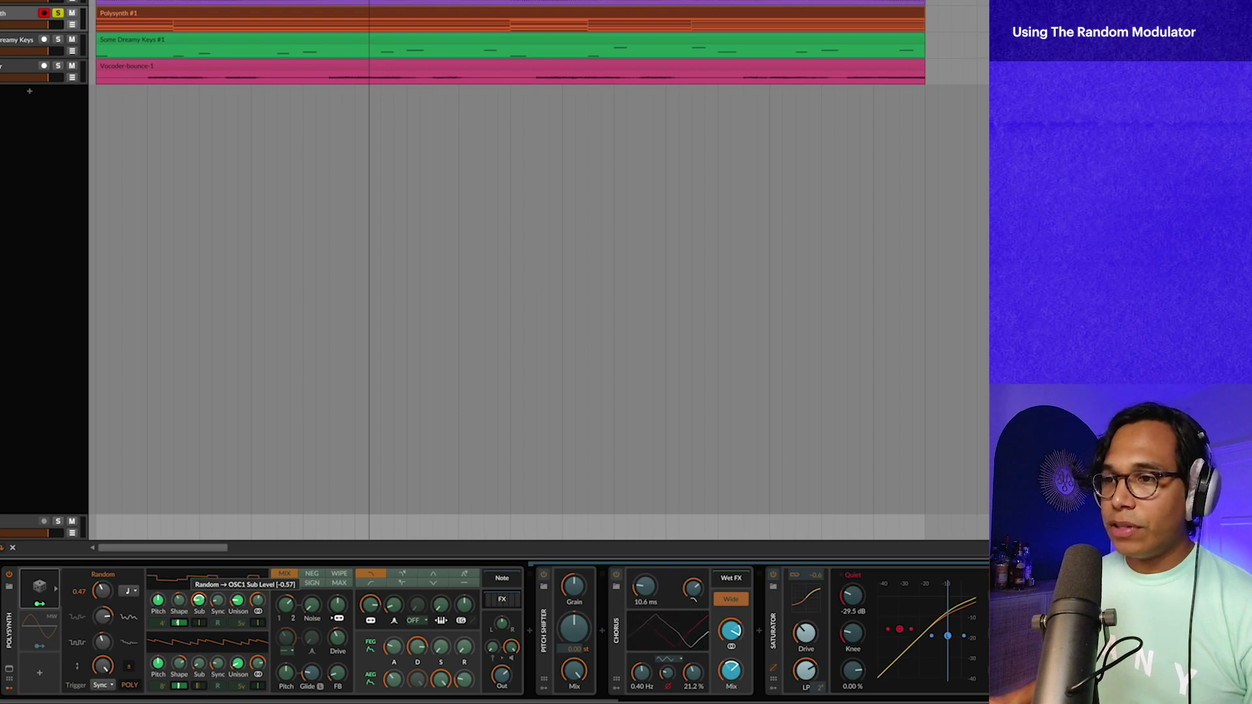
{"action": "left_click_drag", "start_coordinate": [201, 605], "coordinate": [195, 610]}
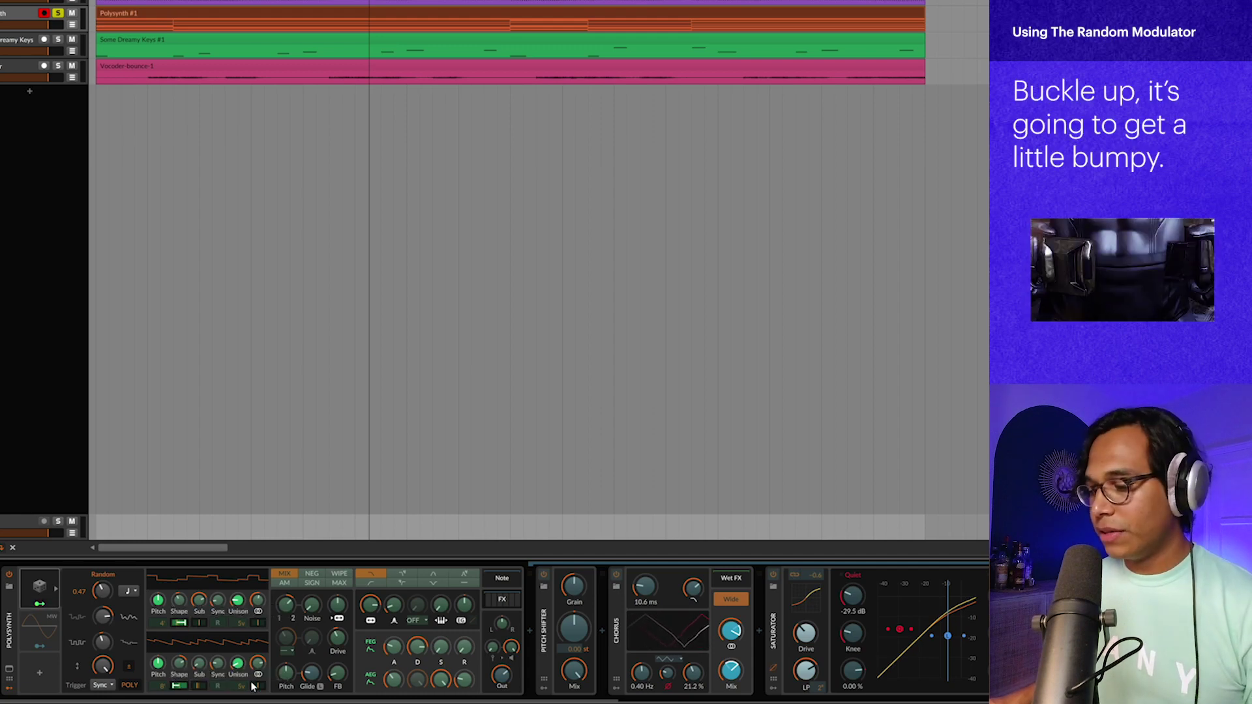
During playback, add +0.32 Random modulation to OSC2 Unison Spread, then collapse Random's settings.
{"action": "key", "text": "space"}
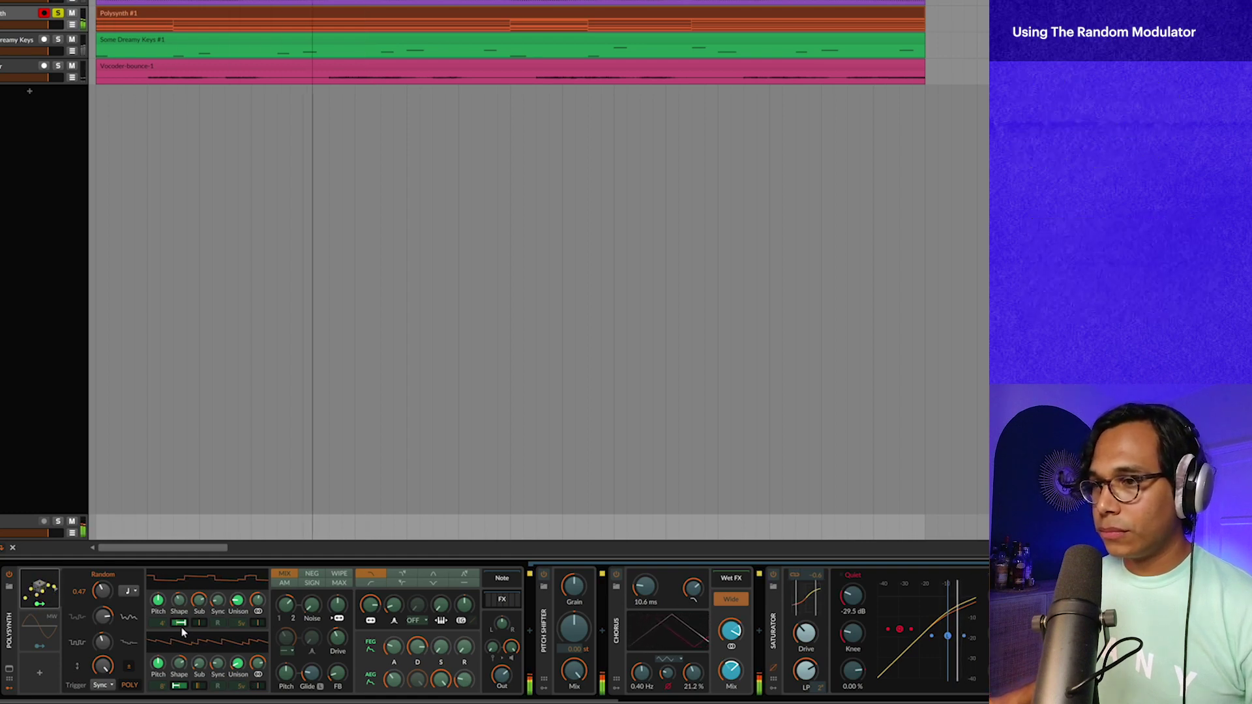
{"action": "left_click", "coordinate": [39, 606]}
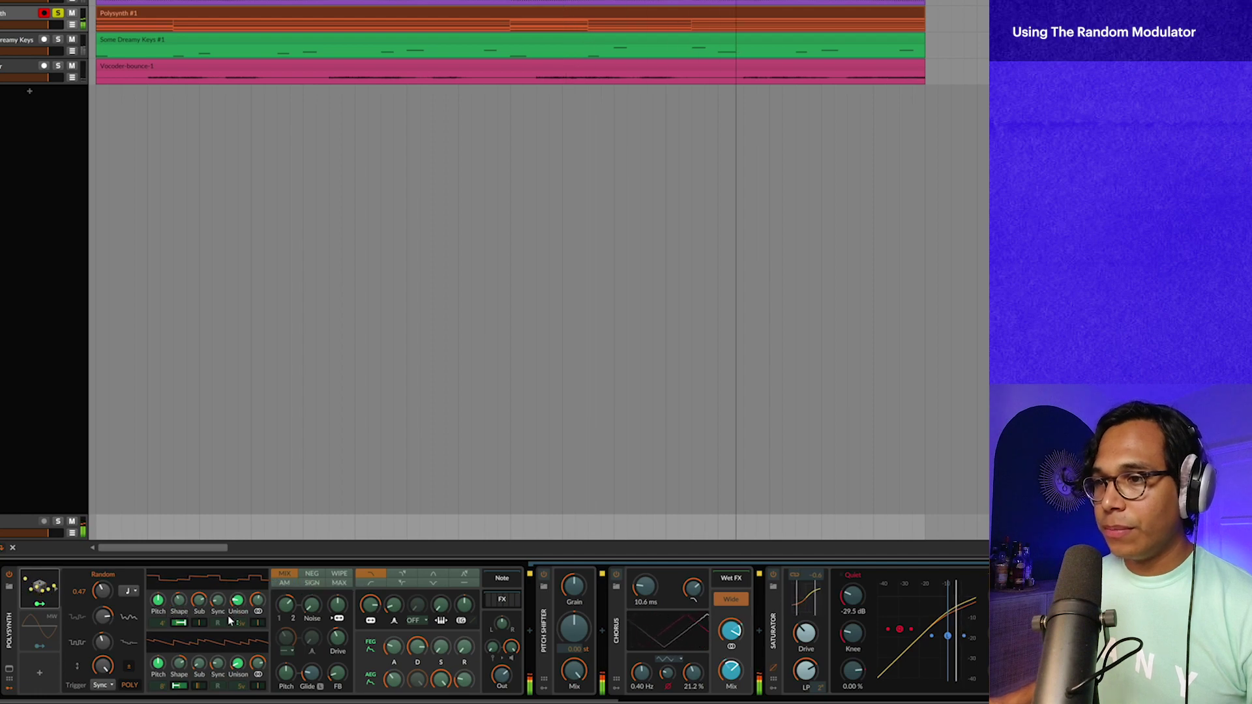
{"action": "left_click_drag", "start_coordinate": [237, 663], "coordinate": [238, 657]}
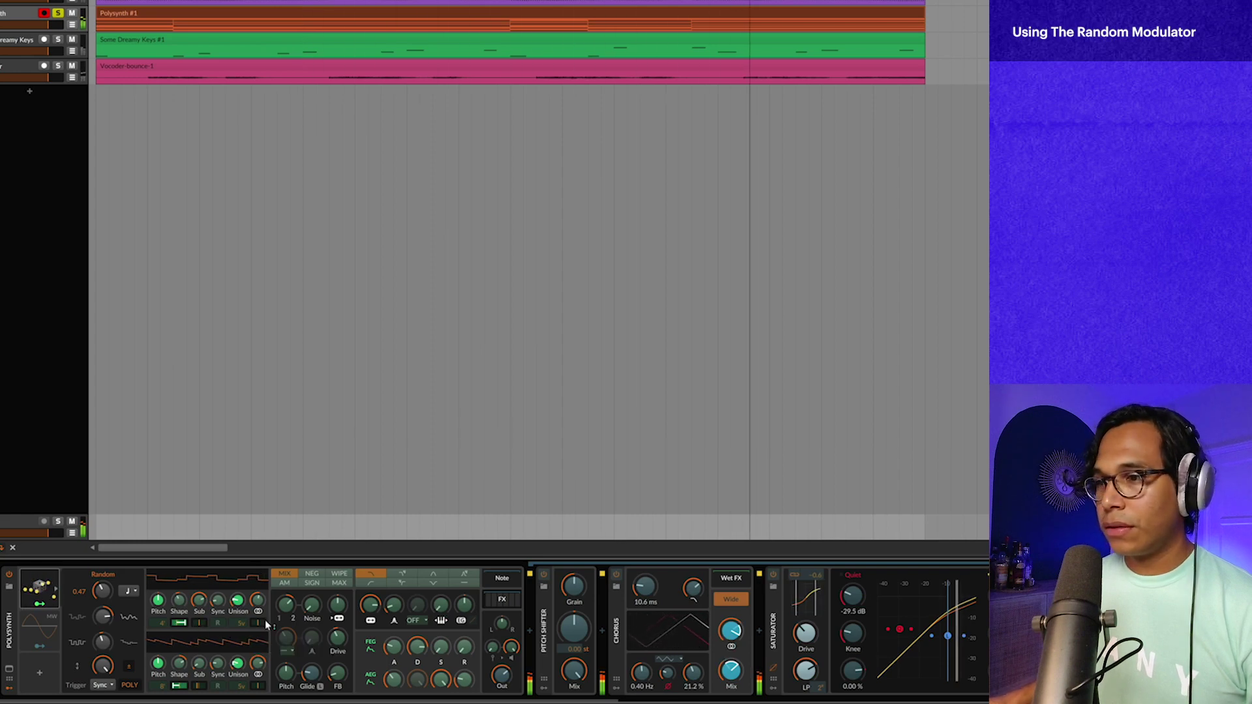
{"action": "key", "text": "space"}
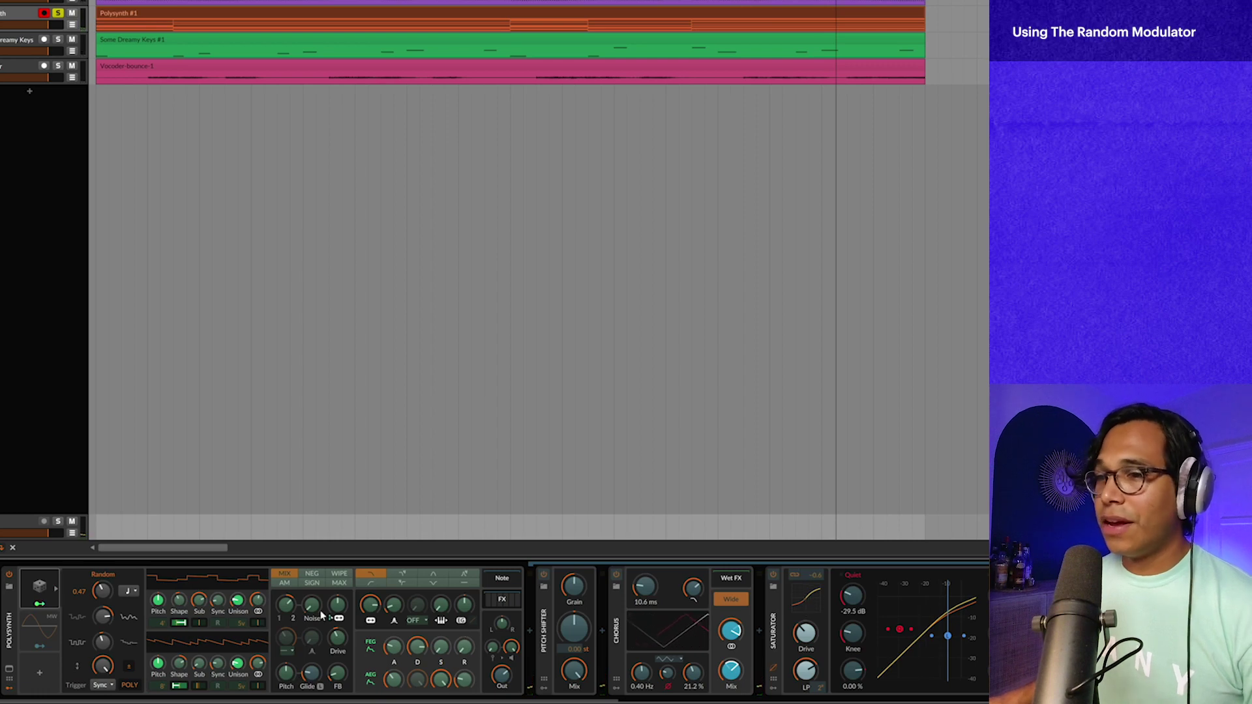
{"action": "left_click", "coordinate": [43, 599]}
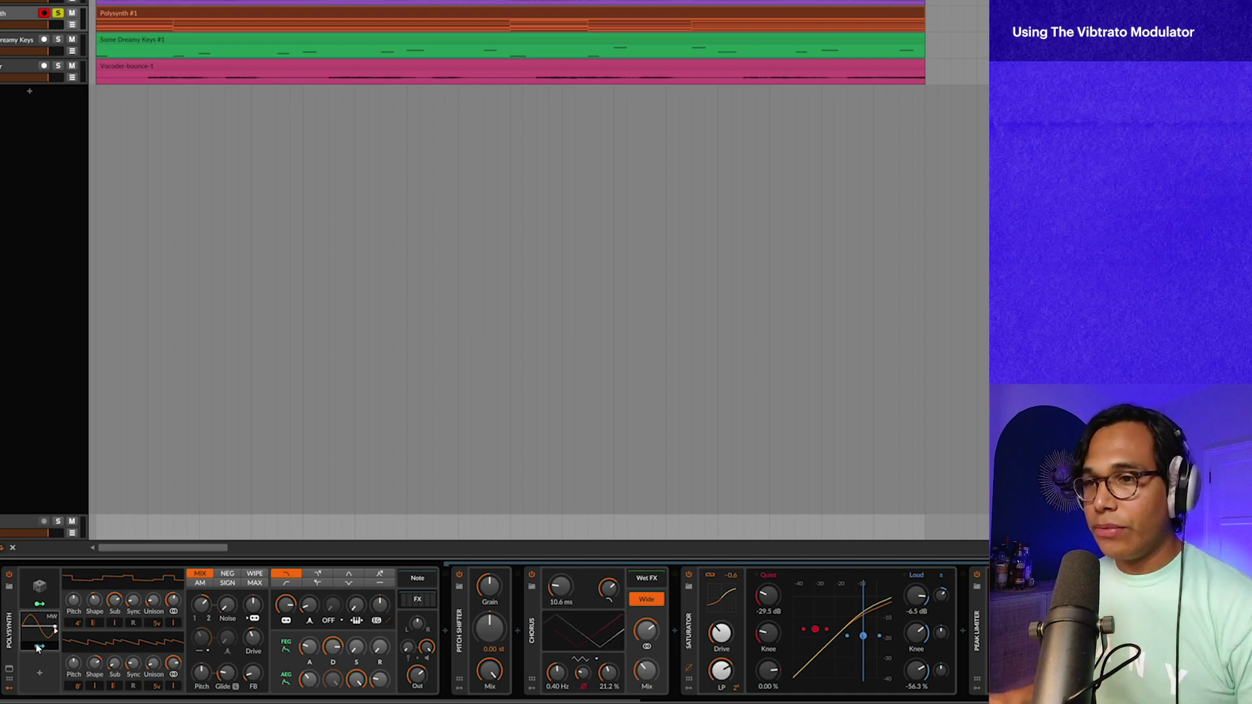
Route Vibrato to the Pitch Shifter's pitch at about +0.09, auditioning during playback.
{"action": "left_click", "coordinate": [37, 648]}
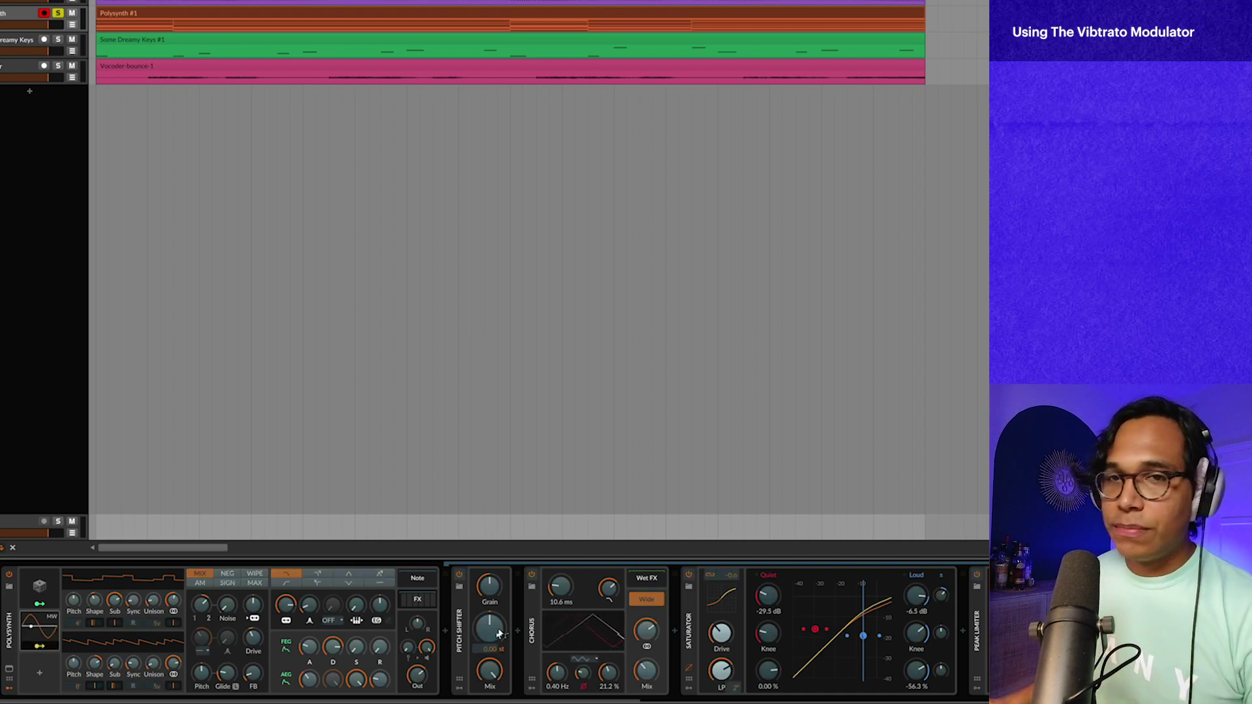
{"action": "left_click_drag", "start_coordinate": [487, 631], "coordinate": [487, 629]}
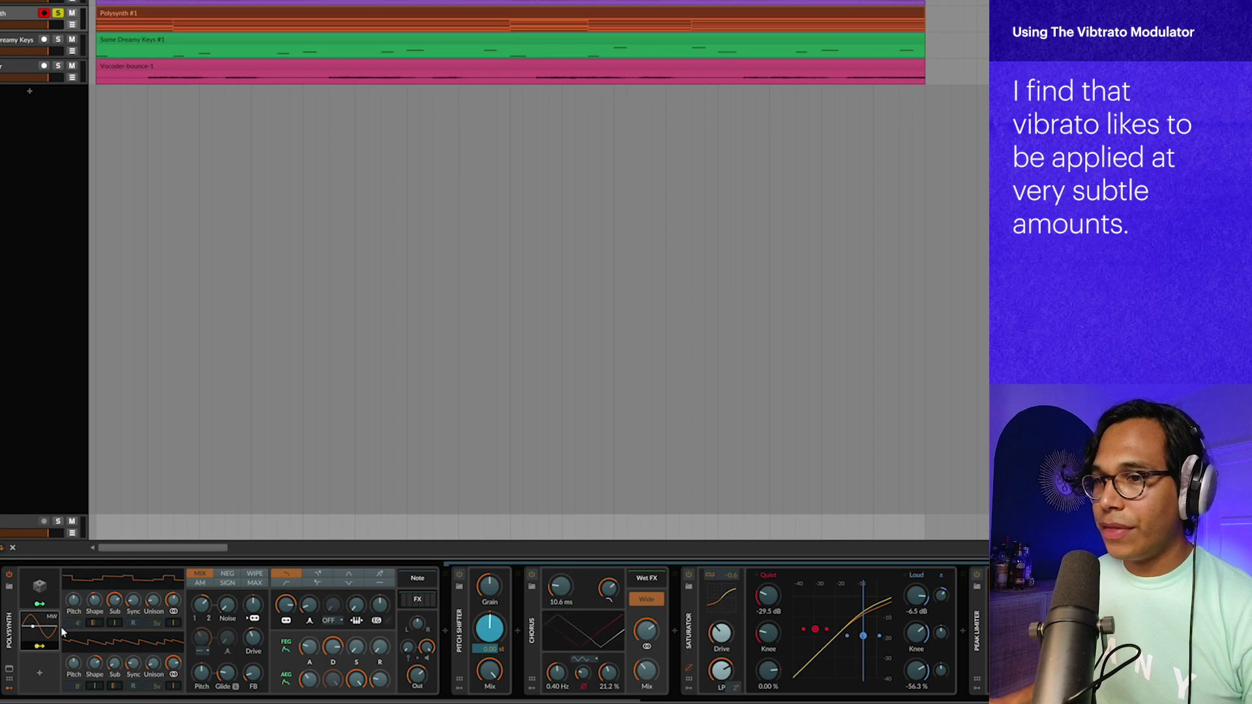
{"action": "key", "text": "space"}
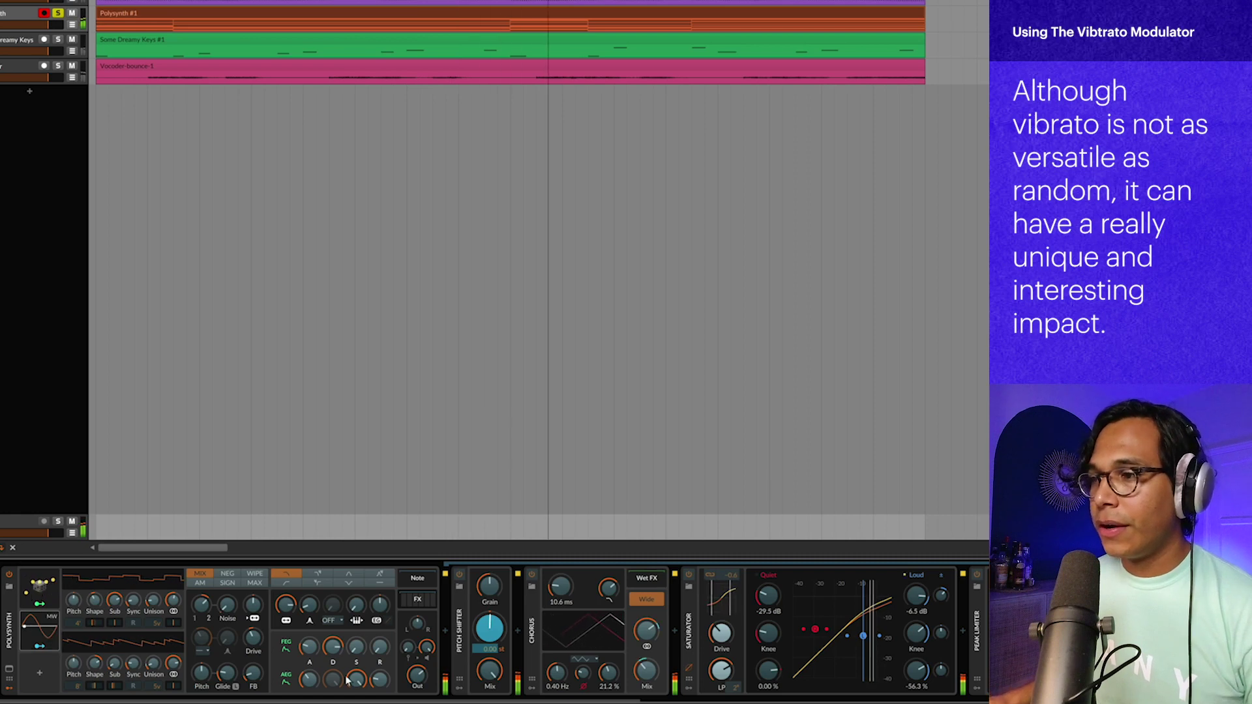
{"action": "left_click_drag", "start_coordinate": [494, 630], "coordinate": [494, 626]}
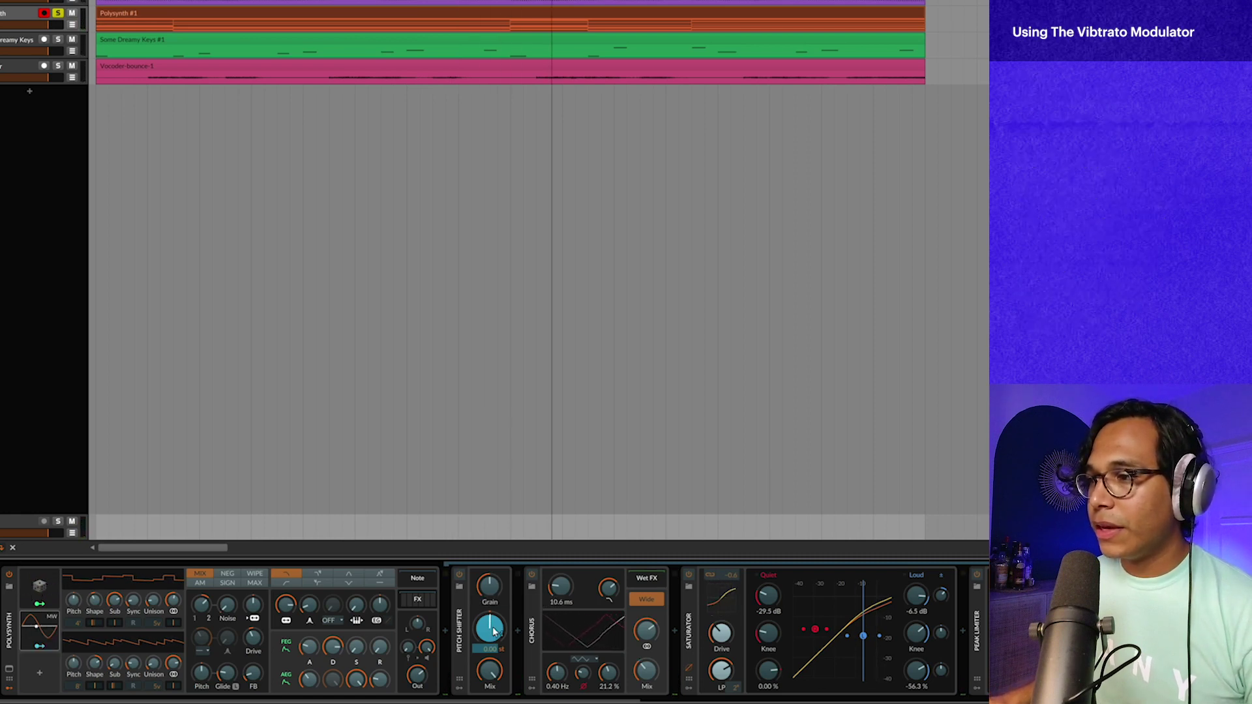
{"action": "key", "text": "space"}
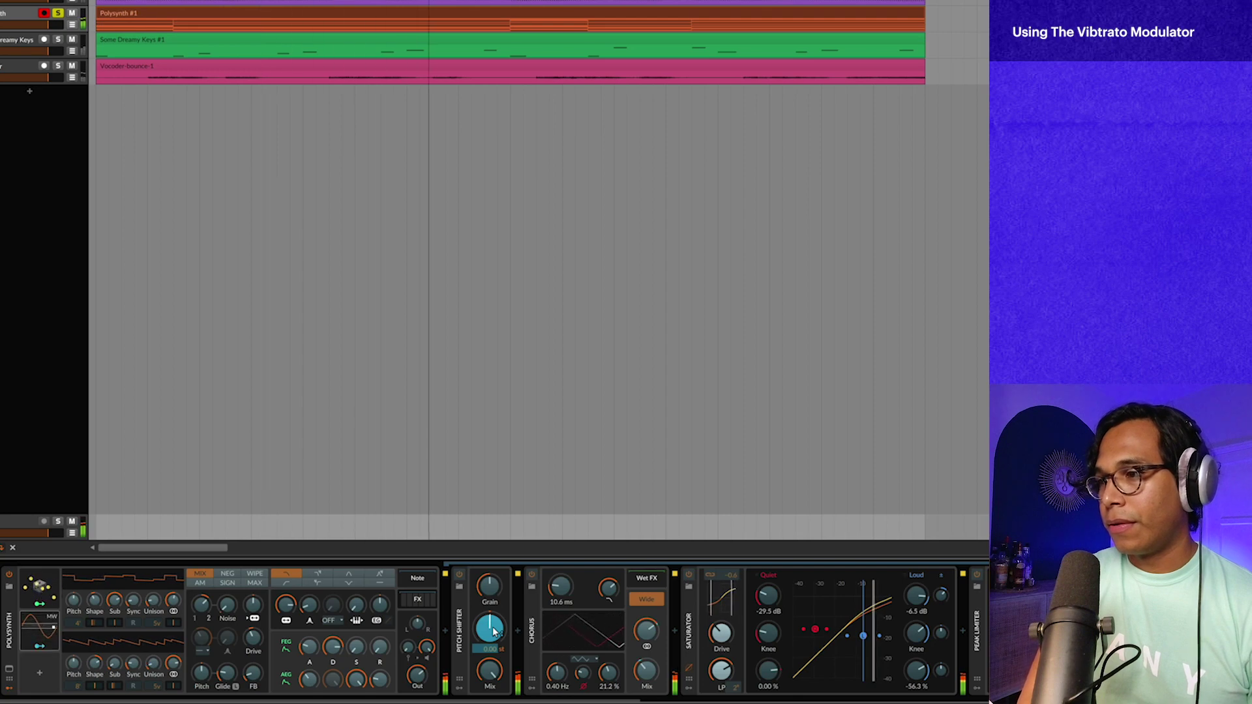
{"action": "key", "text": "space"}
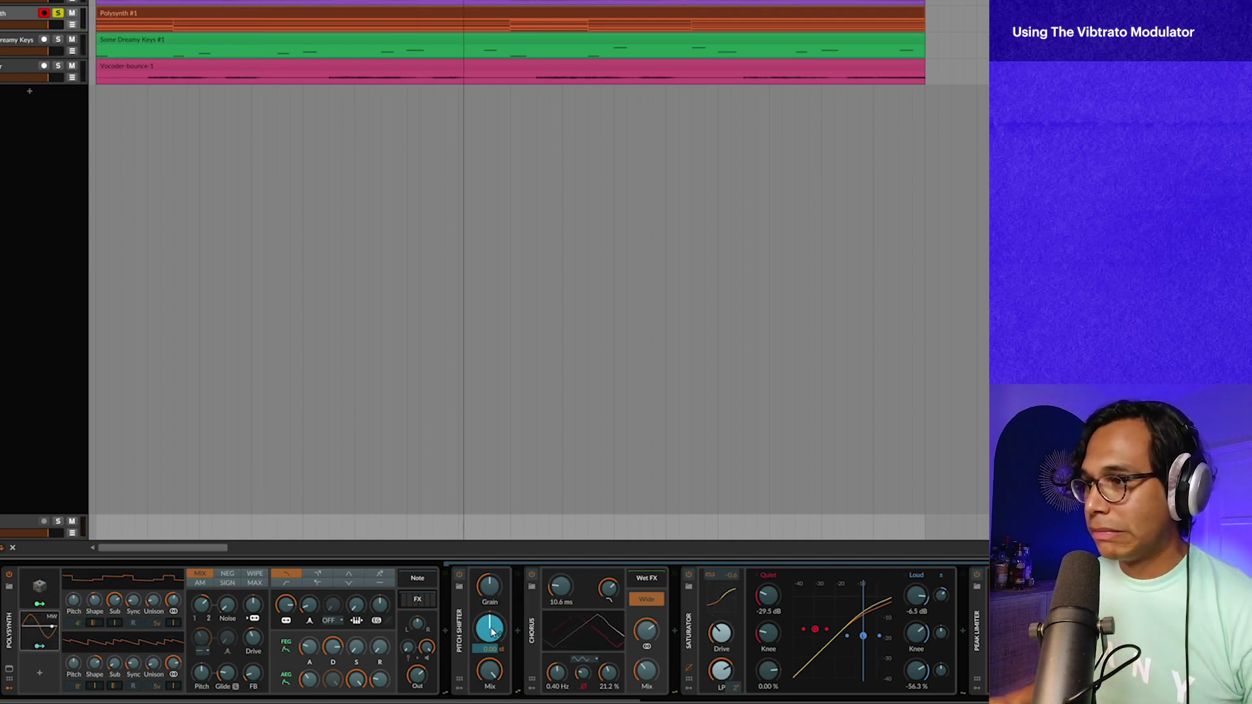
{"action": "key", "text": "space"}
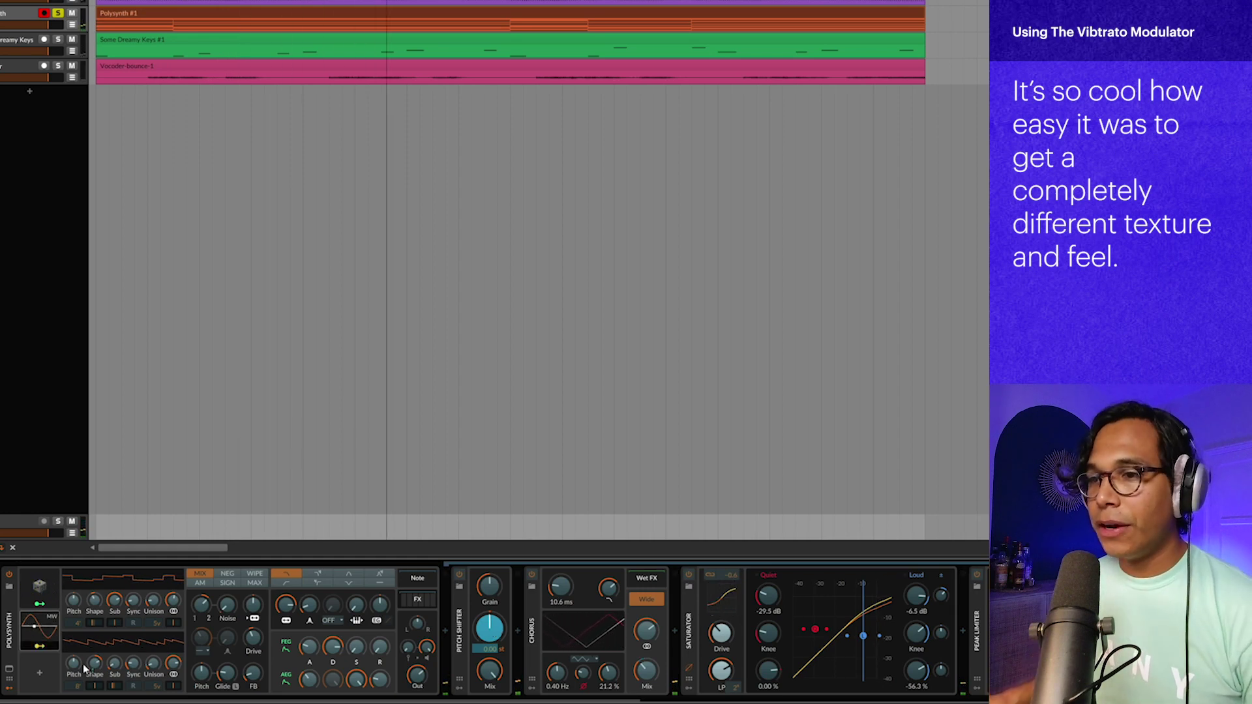
{"action": "left_click", "coordinate": [56, 629]}
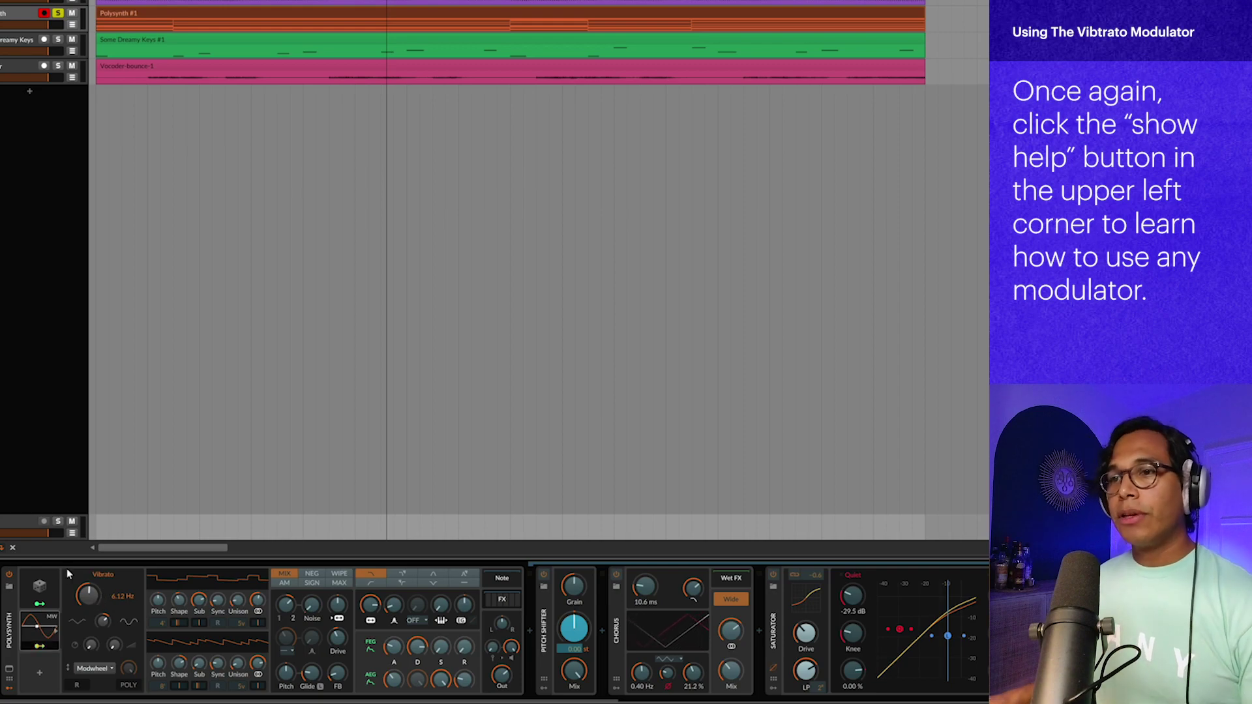
Show the help overlay for the Vibrato modulator.
{"action": "left_click", "coordinate": [23, 573]}
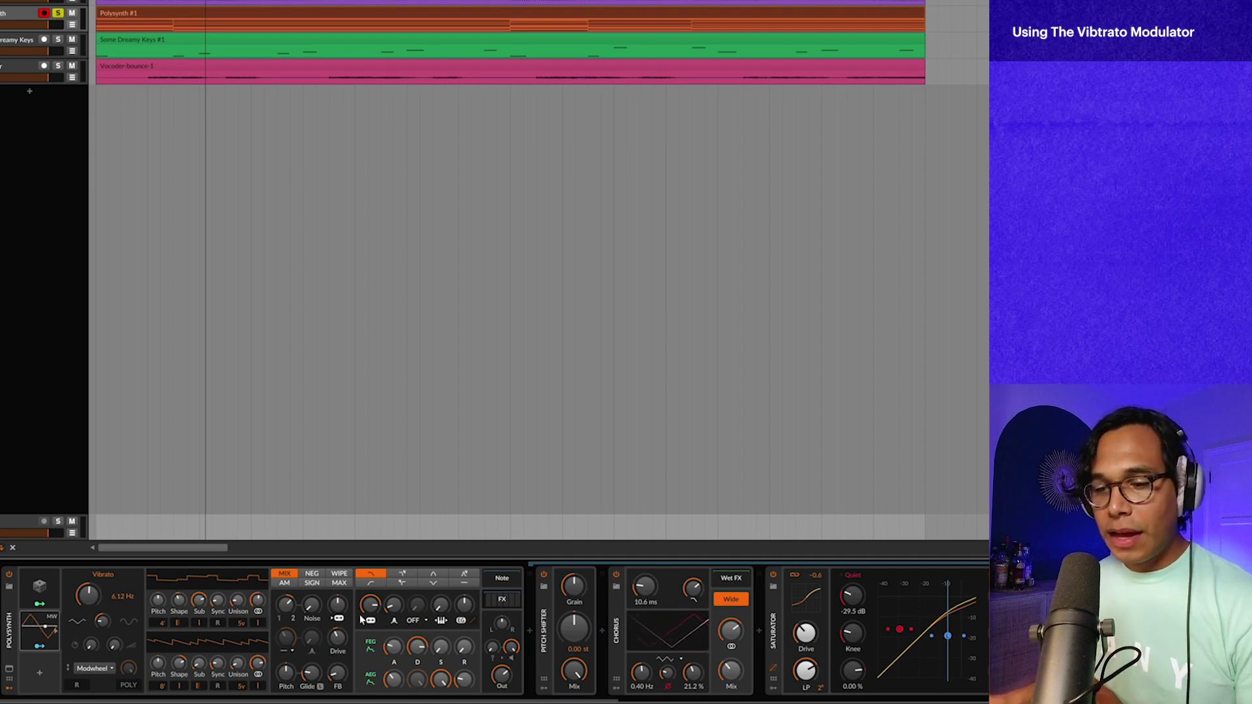
Route Vibrato to the Polysynth Out level at +0.03 and audition it.
{"action": "left_click", "coordinate": [67, 670]}
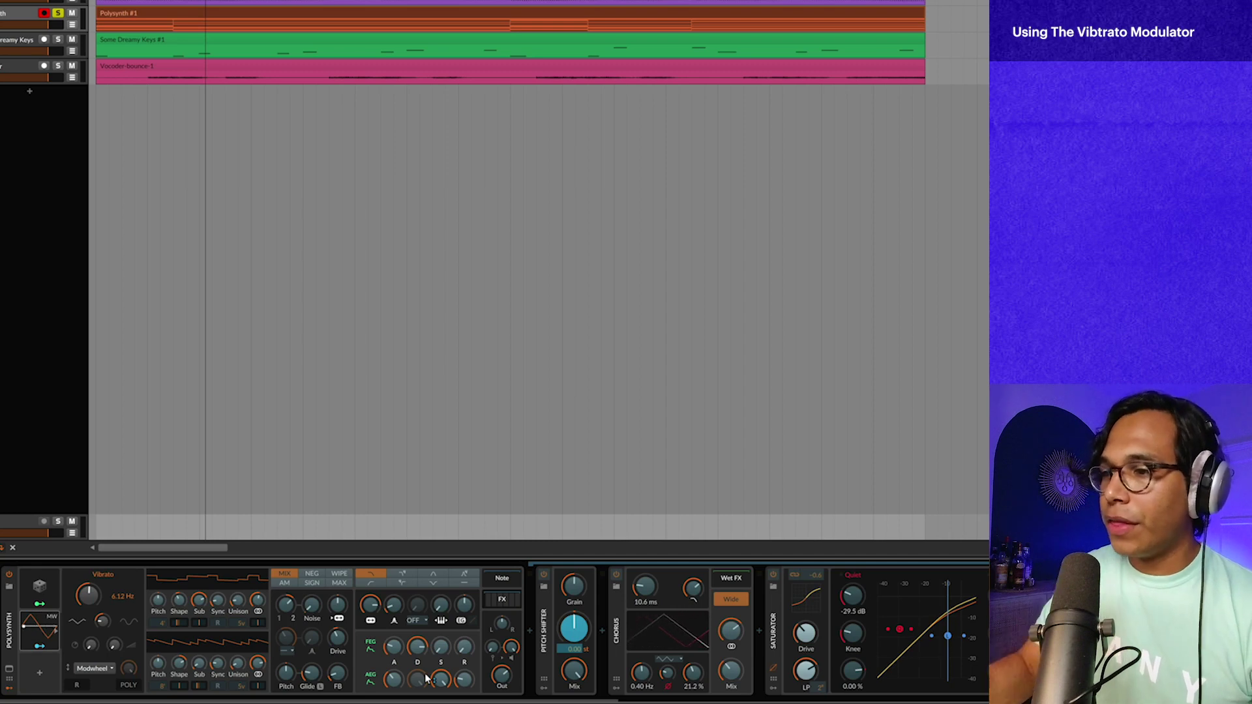
{"action": "left_click_drag", "start_coordinate": [502, 675], "coordinate": [502, 673]}
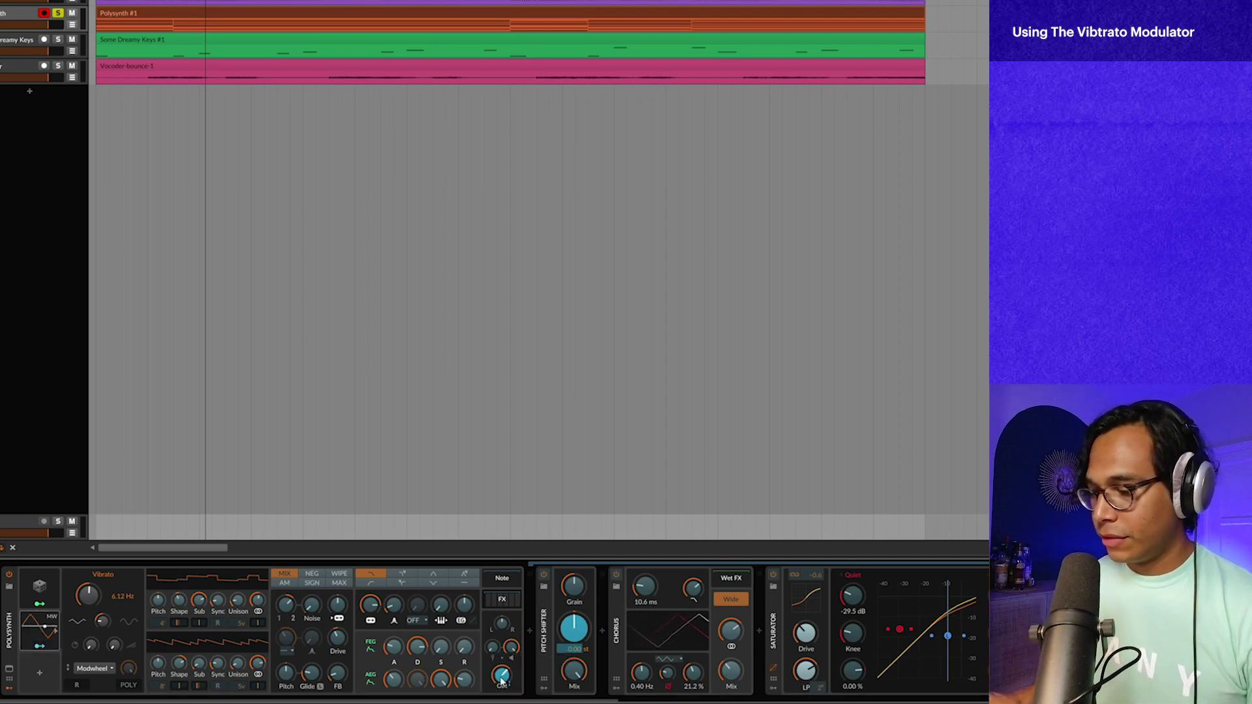
{"action": "key", "text": "space"}
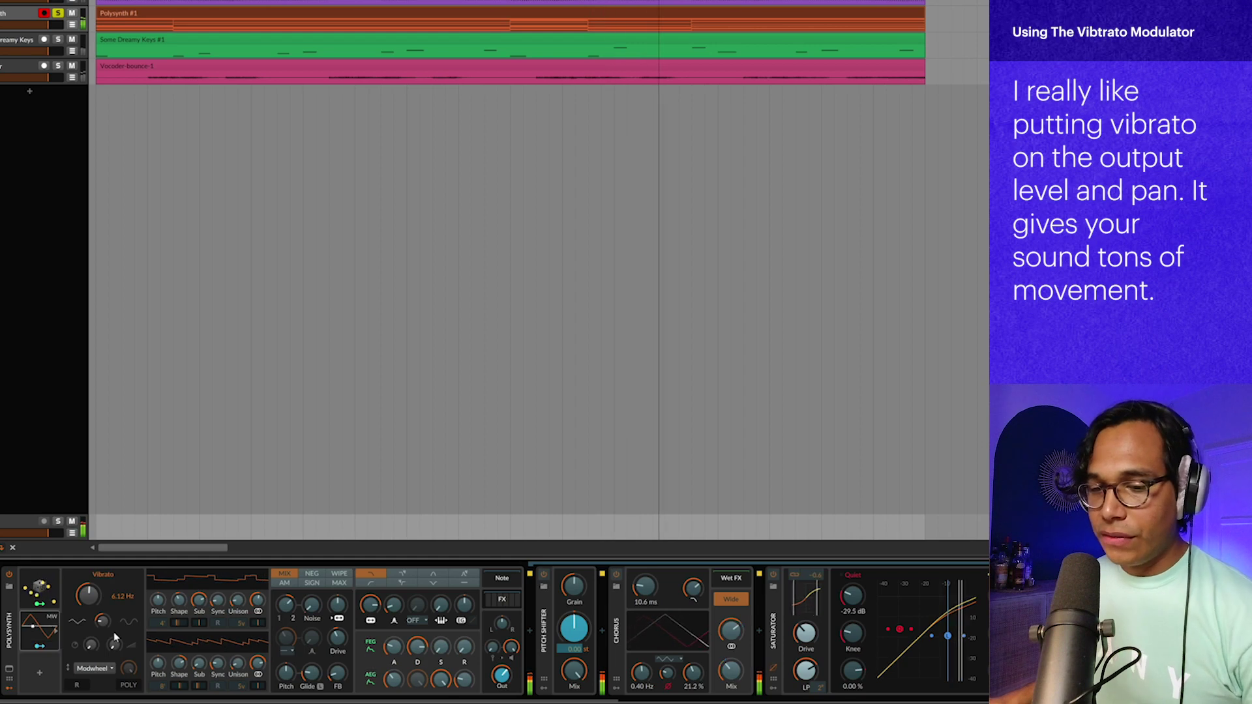
{"action": "key", "text": "space"}
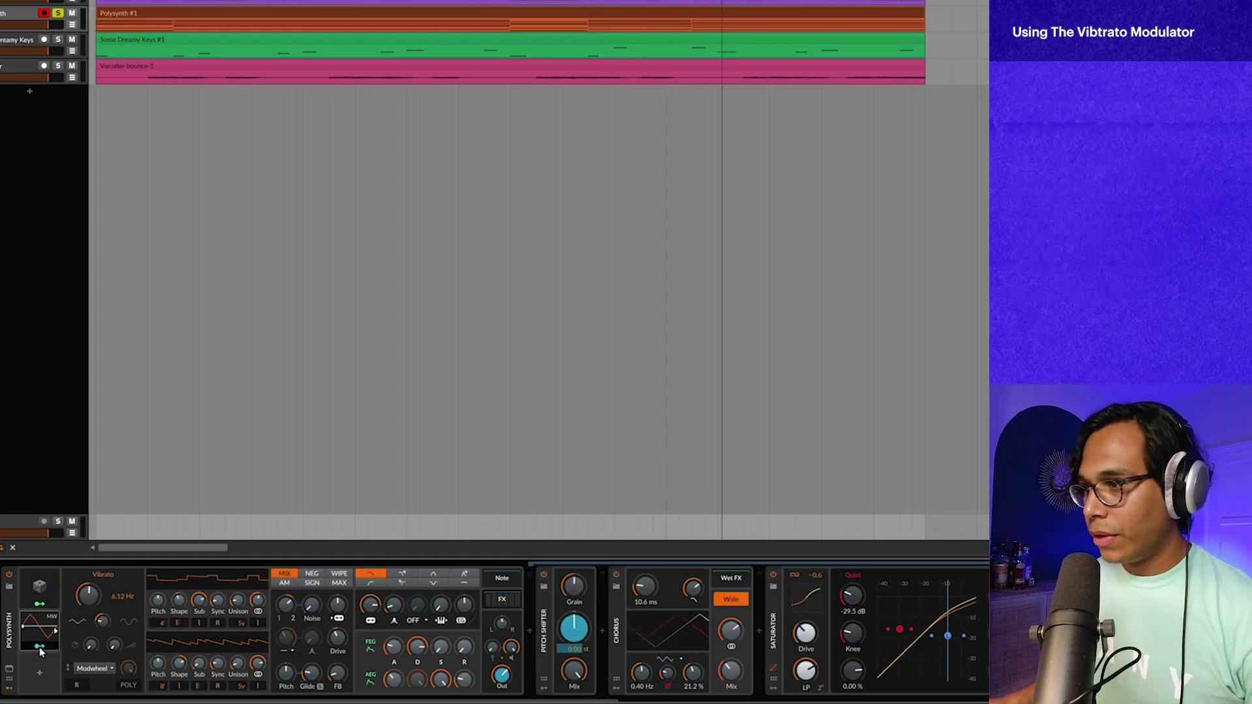
{"action": "left_click", "coordinate": [40, 647]}
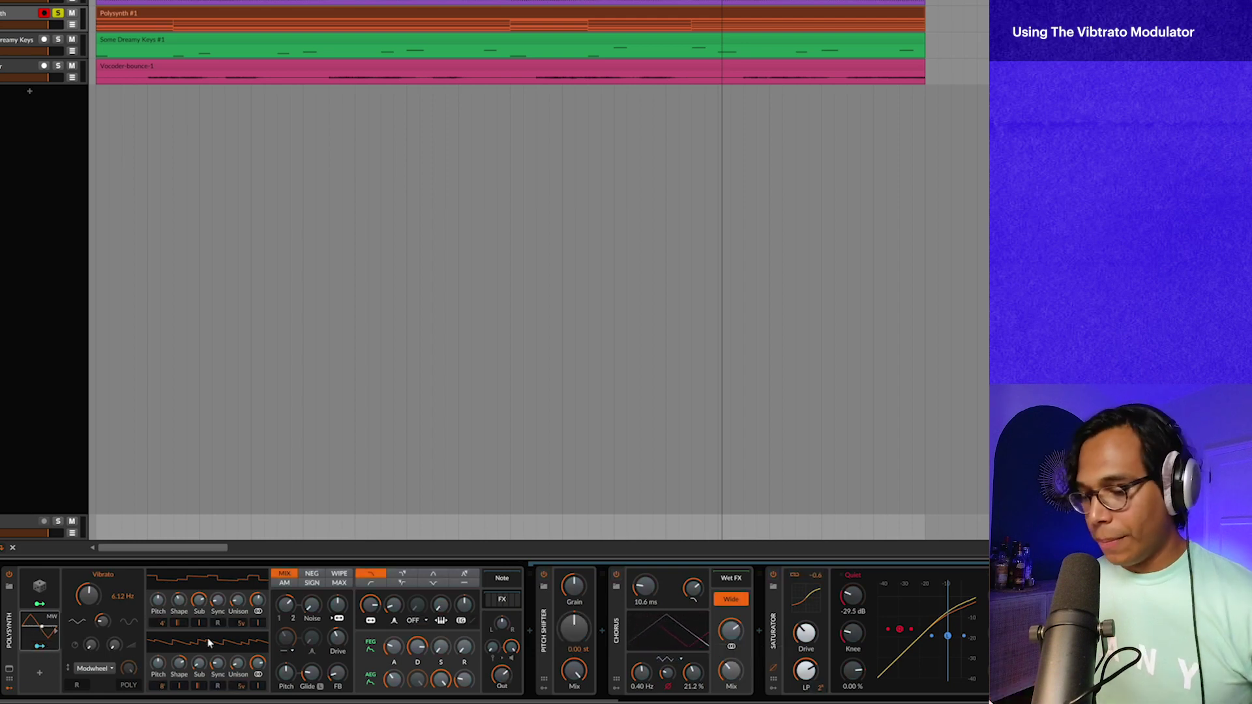
{"action": "key", "text": "space"}
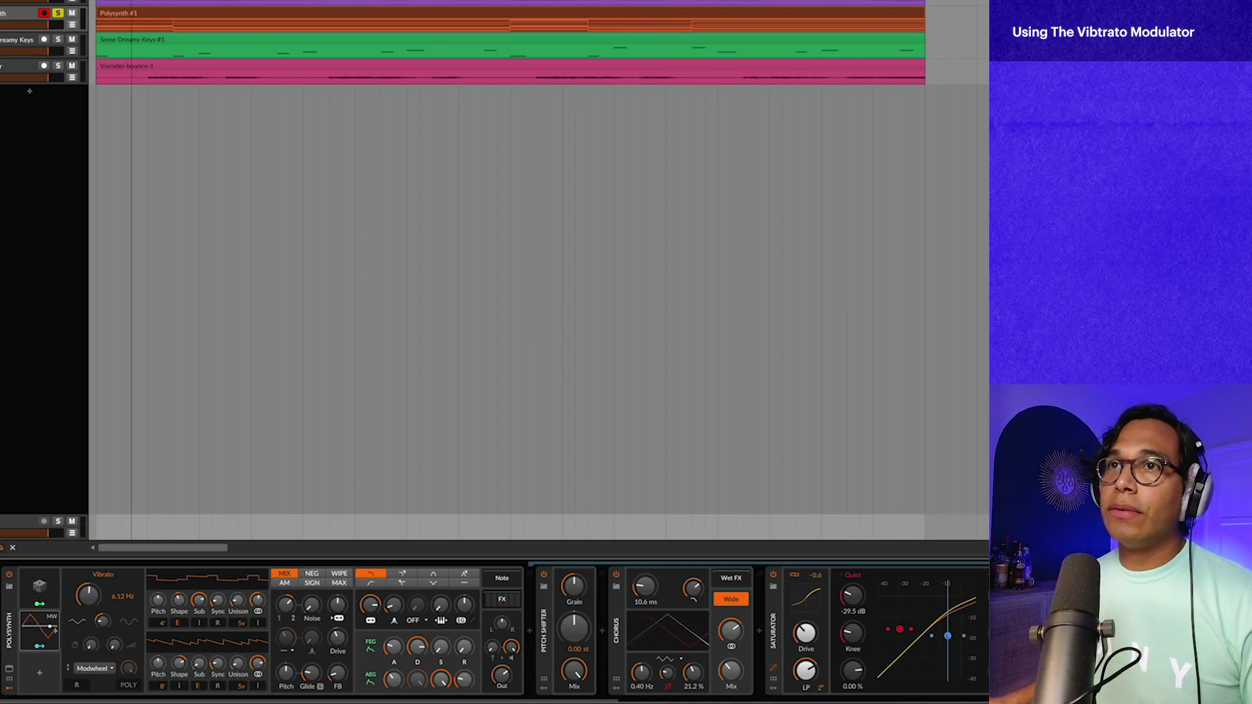
Compare playback with Random briefly off, re-enable it, then set the Vibrato modulator Active.
{"action": "left_click", "coordinate": [43, 585]}
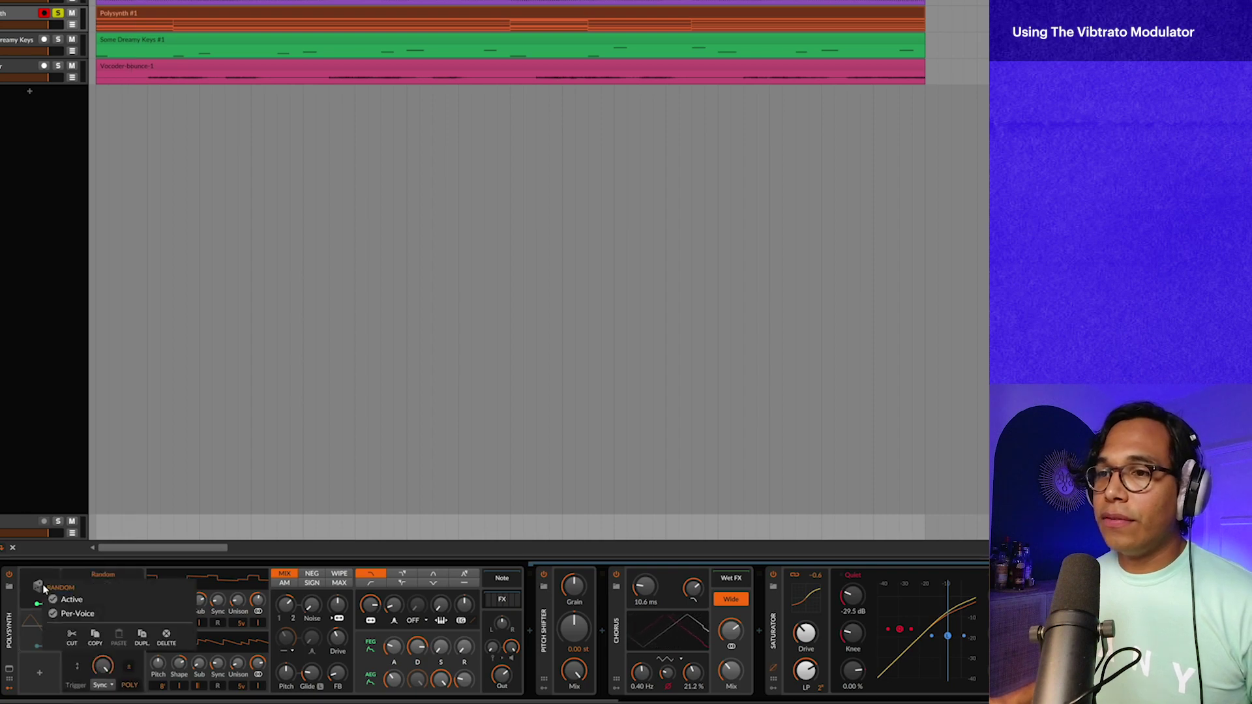
{"action": "left_click", "coordinate": [77, 577]}
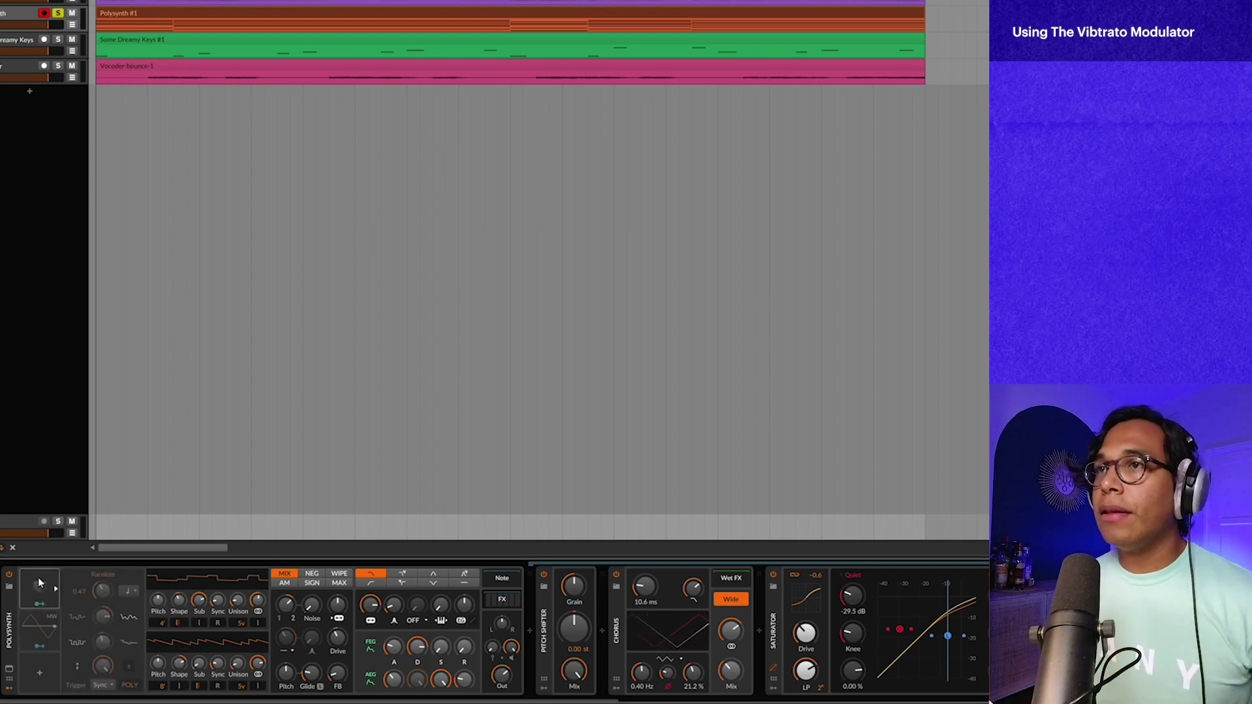
{"action": "key", "text": "space"}
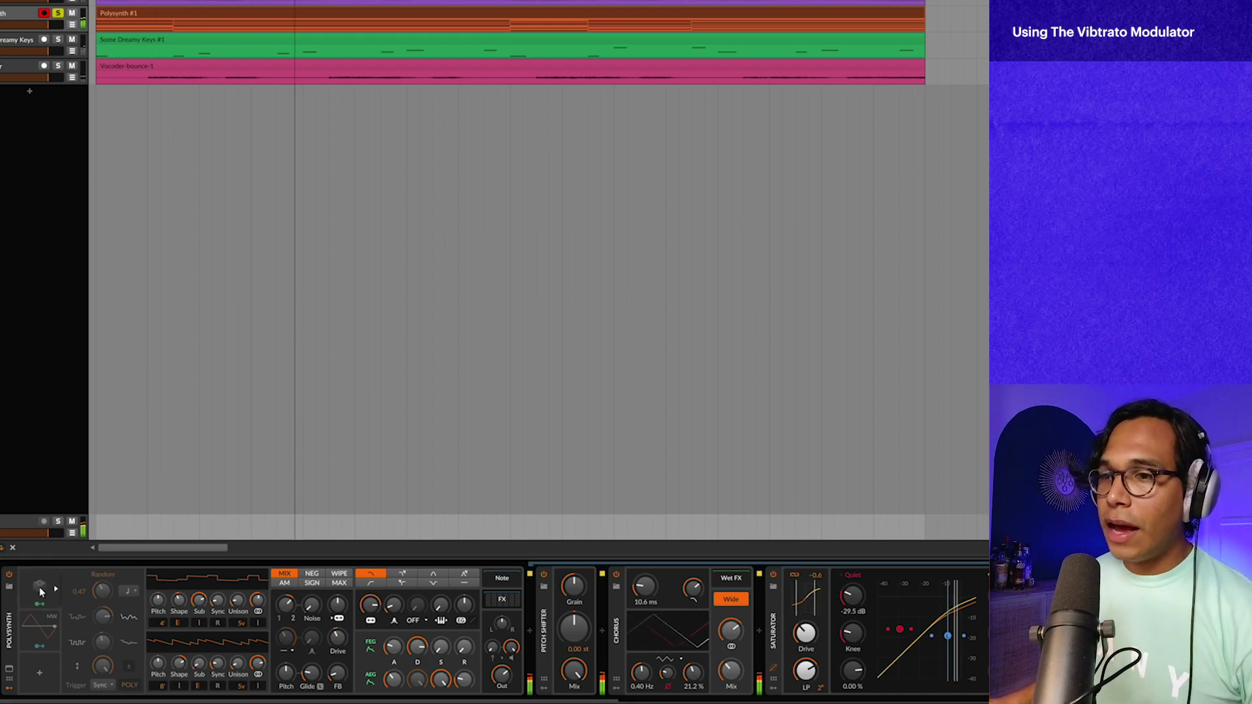
{"action": "left_click", "coordinate": [41, 592]}
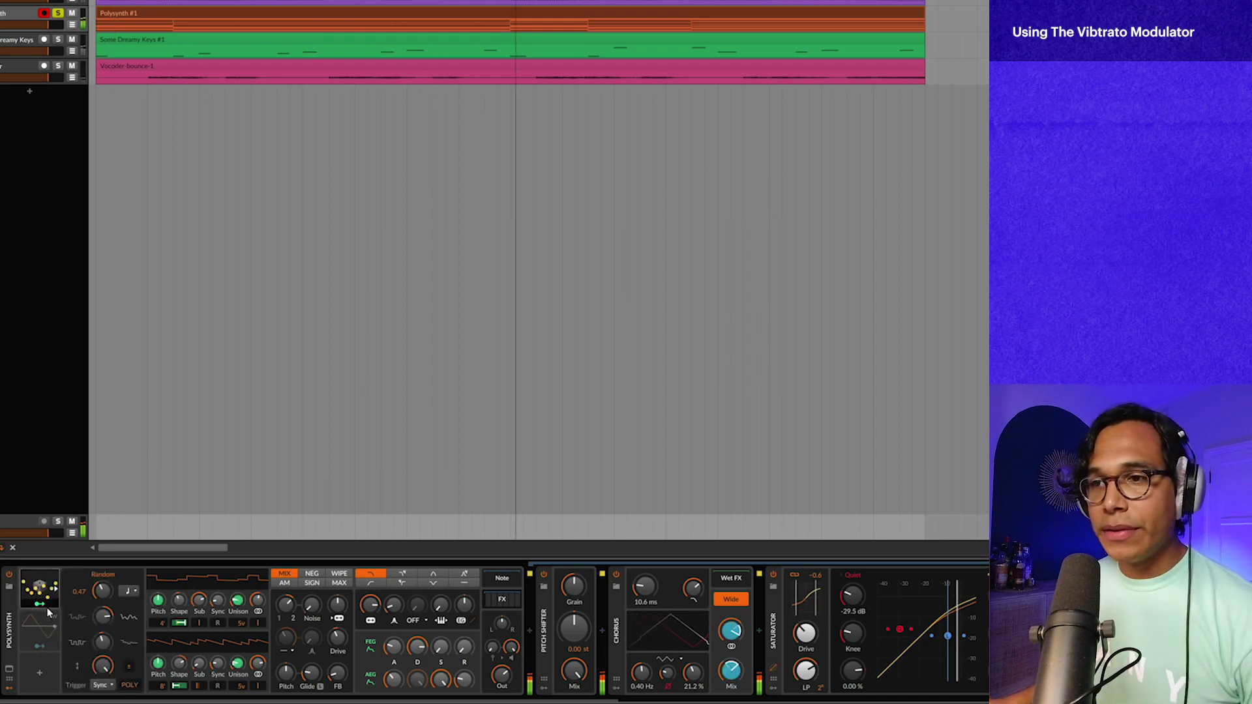
{"action": "right_click", "coordinate": [42, 630]}
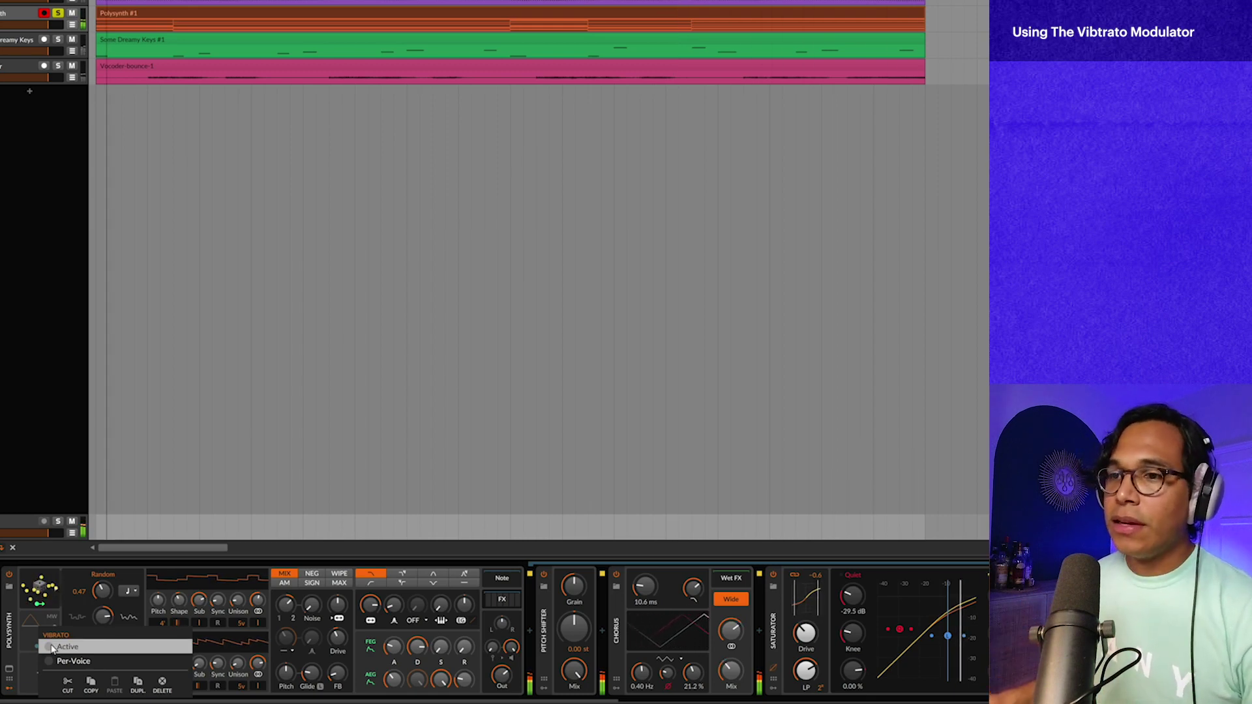
{"action": "left_click", "coordinate": [53, 648]}
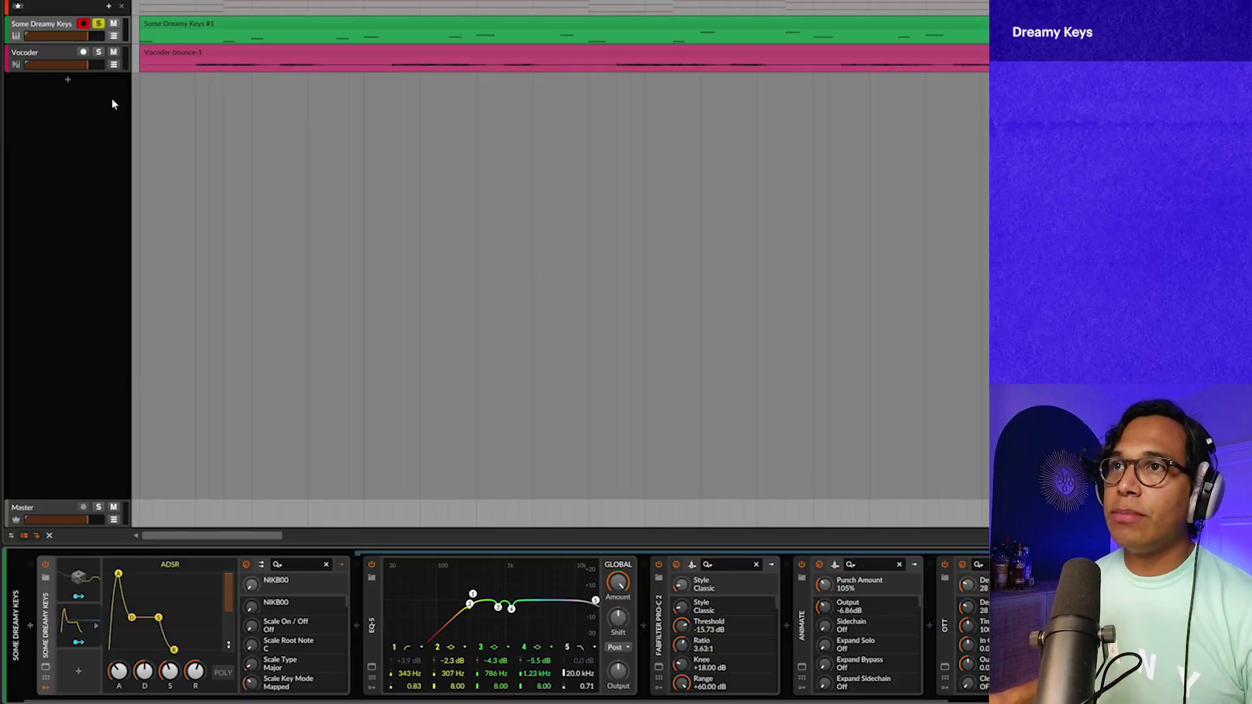
Play the Some Dreamy Keys clip and expand its Random and ADSR modulator settings.
{"action": "left_click", "coordinate": [161, 24]}
{"action": "key", "text": "space"}
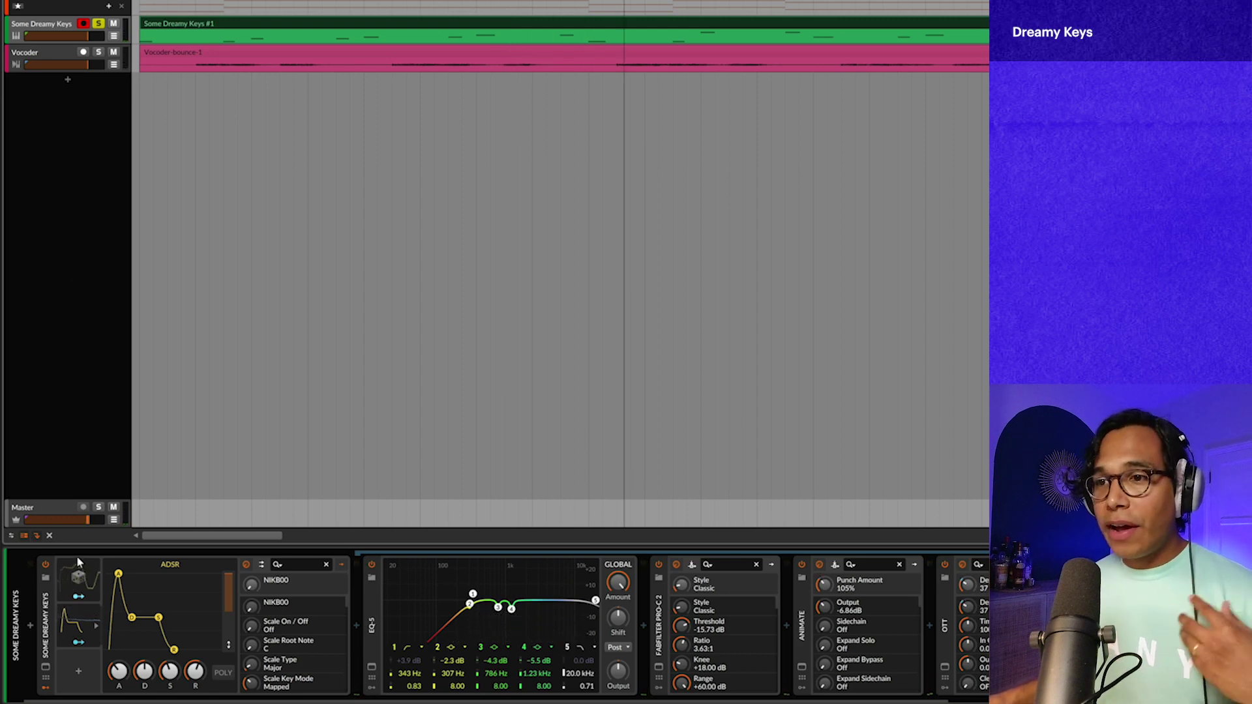
{"action": "left_click", "coordinate": [76, 579]}
{"action": "left_click", "coordinate": [76, 578]}
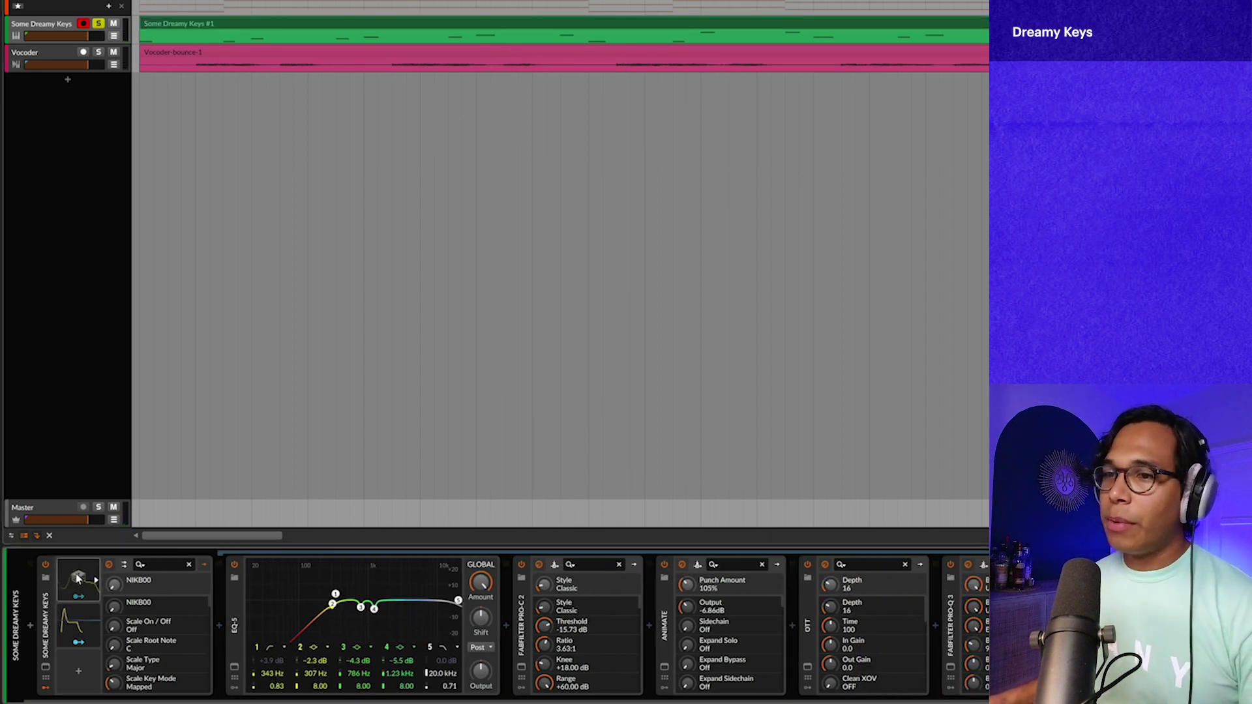
{"action": "left_click", "coordinate": [78, 578]}
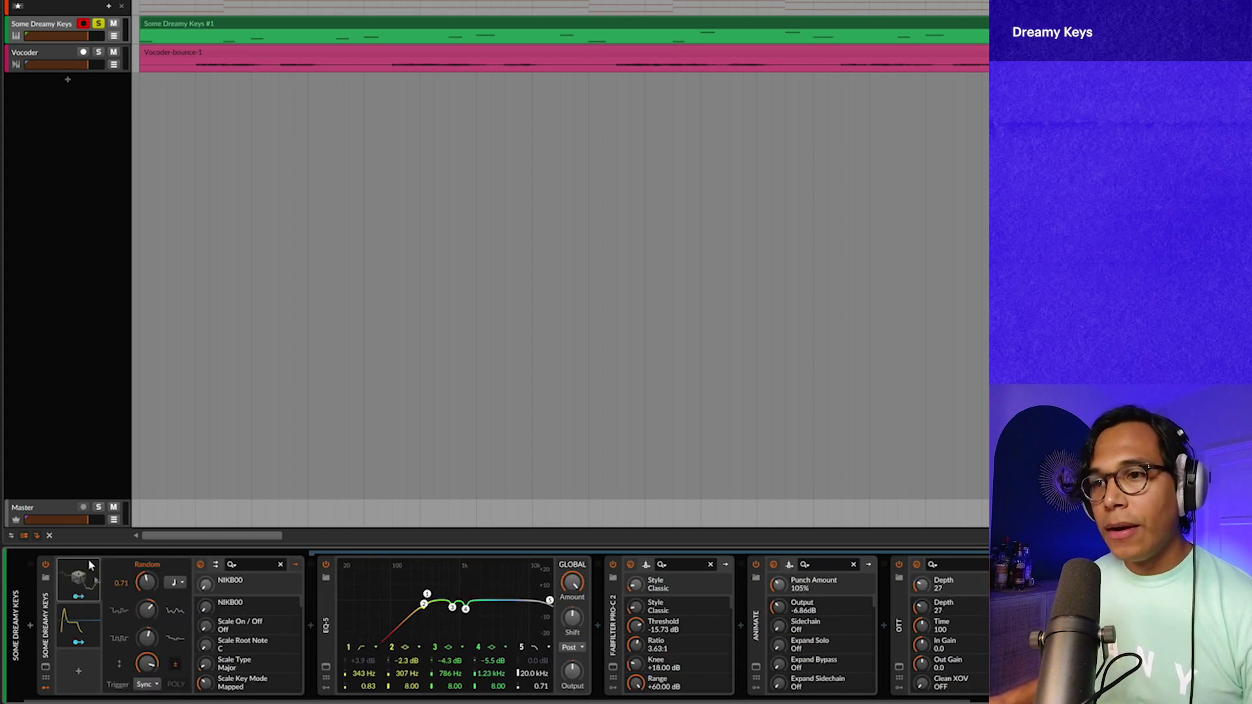
{"action": "left_click", "coordinate": [80, 626]}
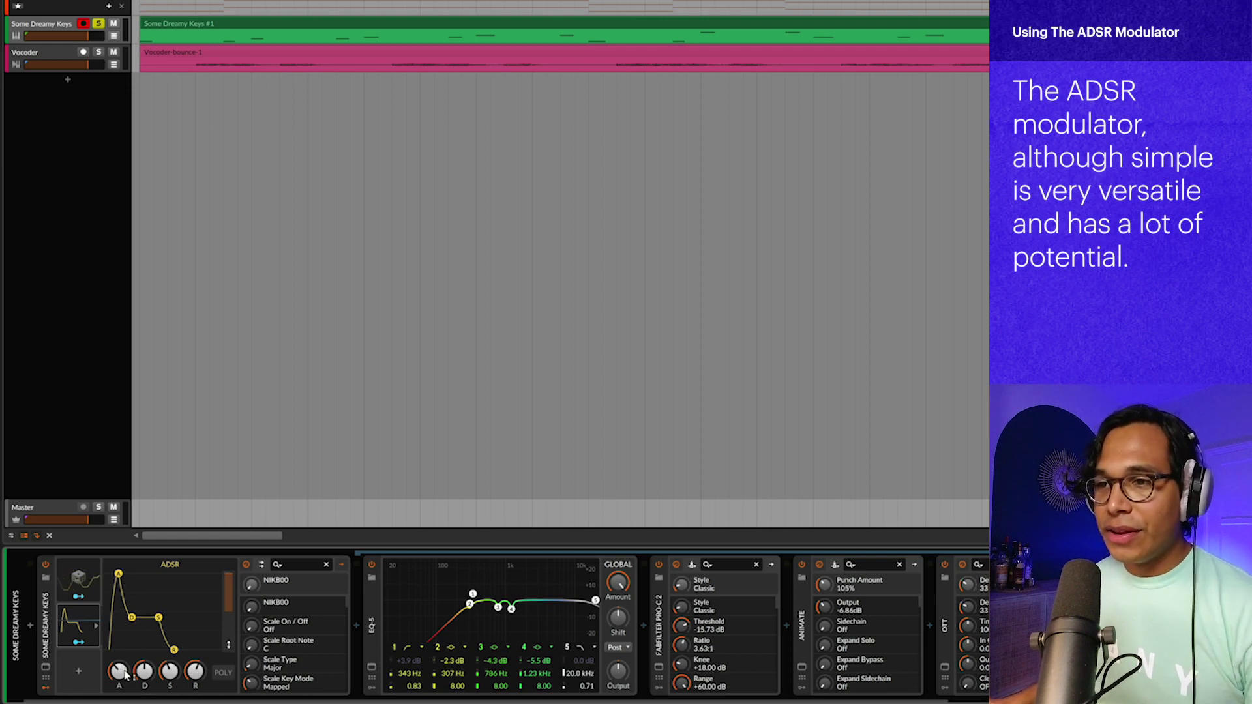
Nudge the Dreamy Keys ADSR decay slightly shorter and collapse the ADSR modulator panel.
{"action": "left_click_drag", "start_coordinate": [132, 618], "coordinate": [131, 619]}
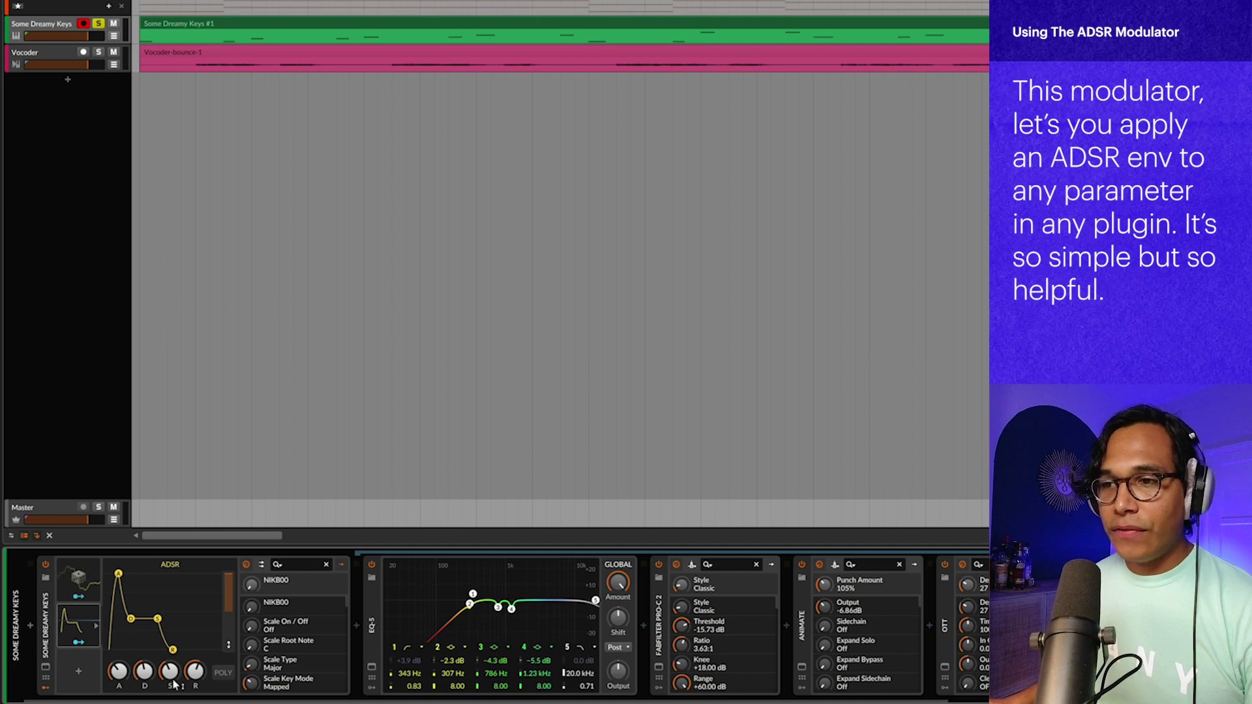
{"action": "mouse_move", "coordinate": [218, 565]}
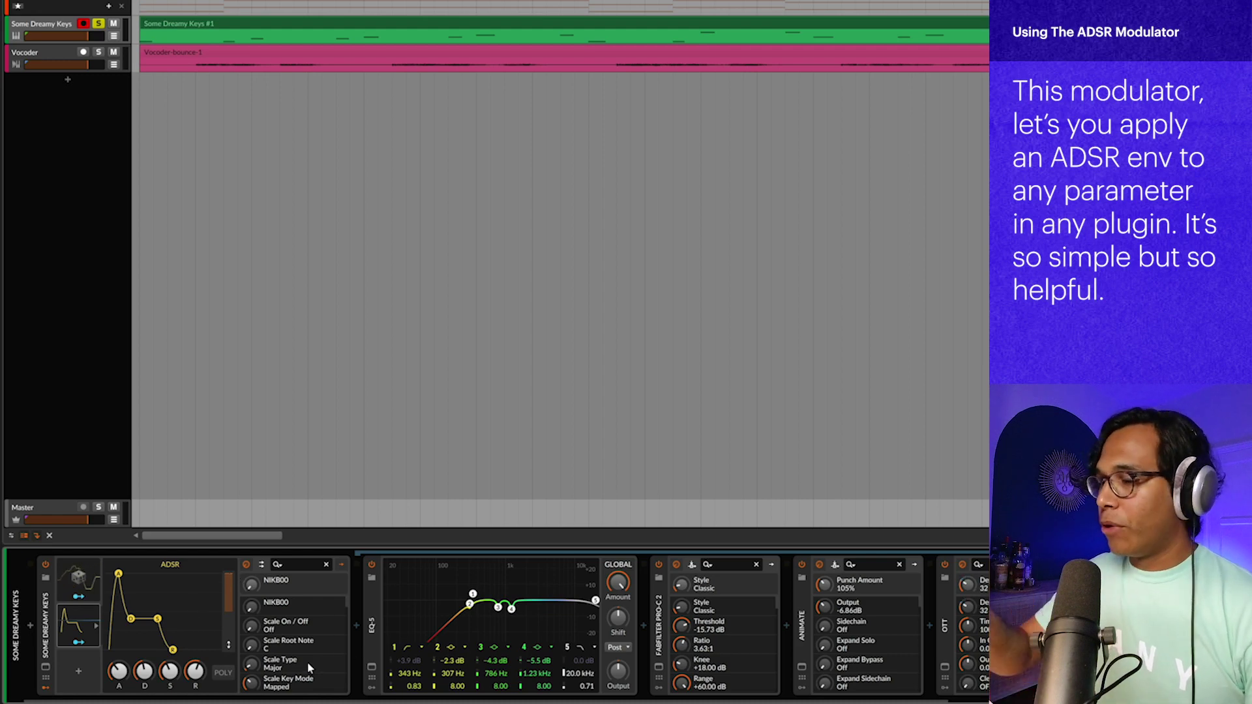
{"action": "left_click", "coordinate": [68, 642]}
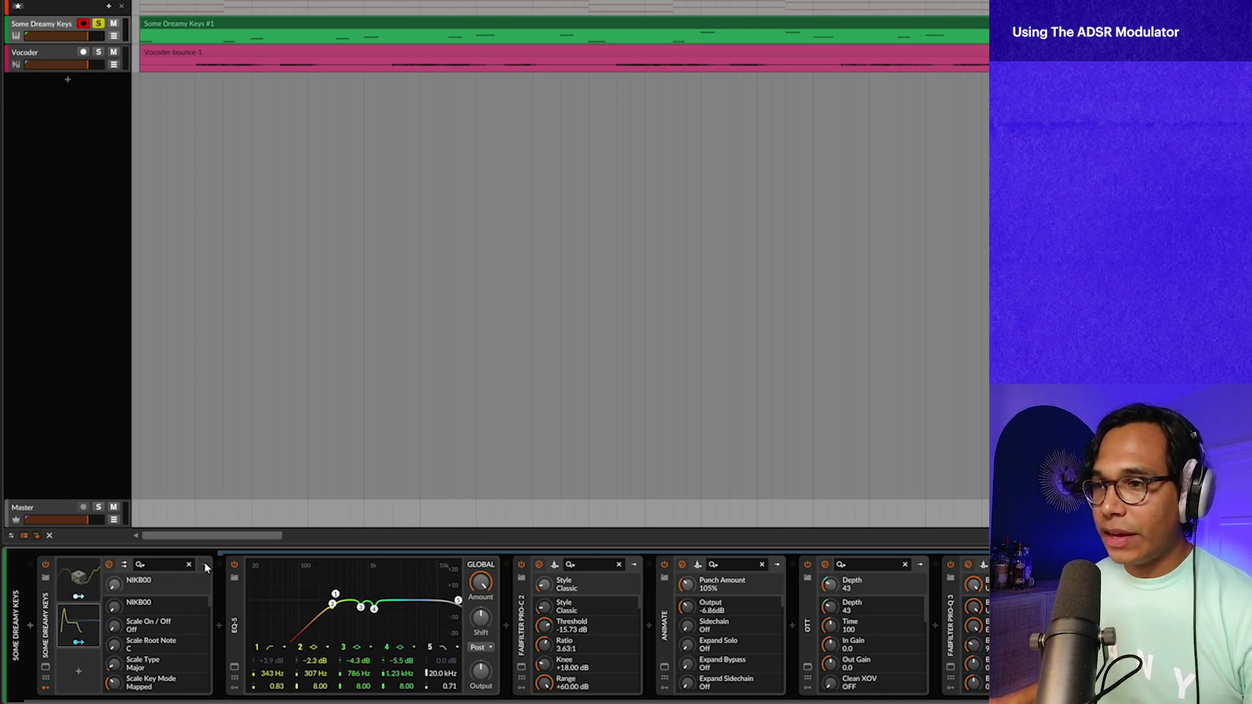
Bring up the Animate plugin window and lower Punch Amount to 101%.
{"action": "left_click", "coordinate": [665, 666]}
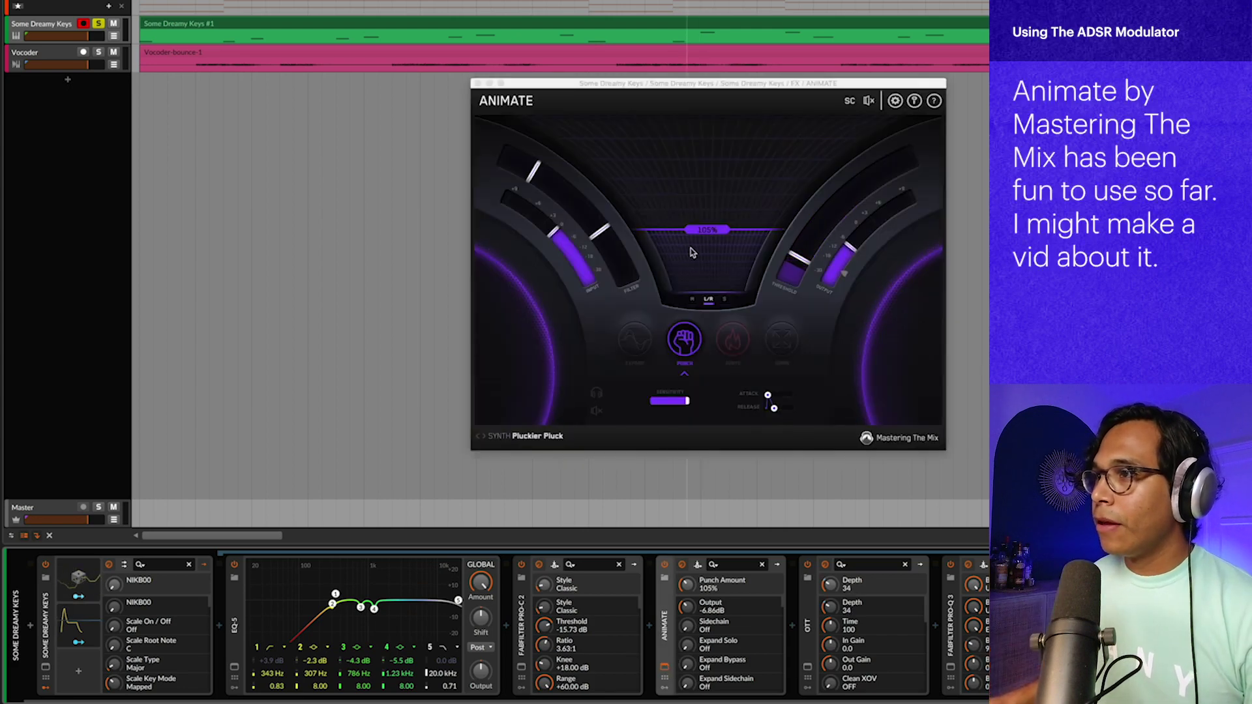
{"action": "scroll", "coordinate": [706, 614], "scroll_direction": "down", "scroll_amount": 5}
{"action": "scroll", "coordinate": [705, 614], "scroll_direction": "down", "scroll_amount": 5}
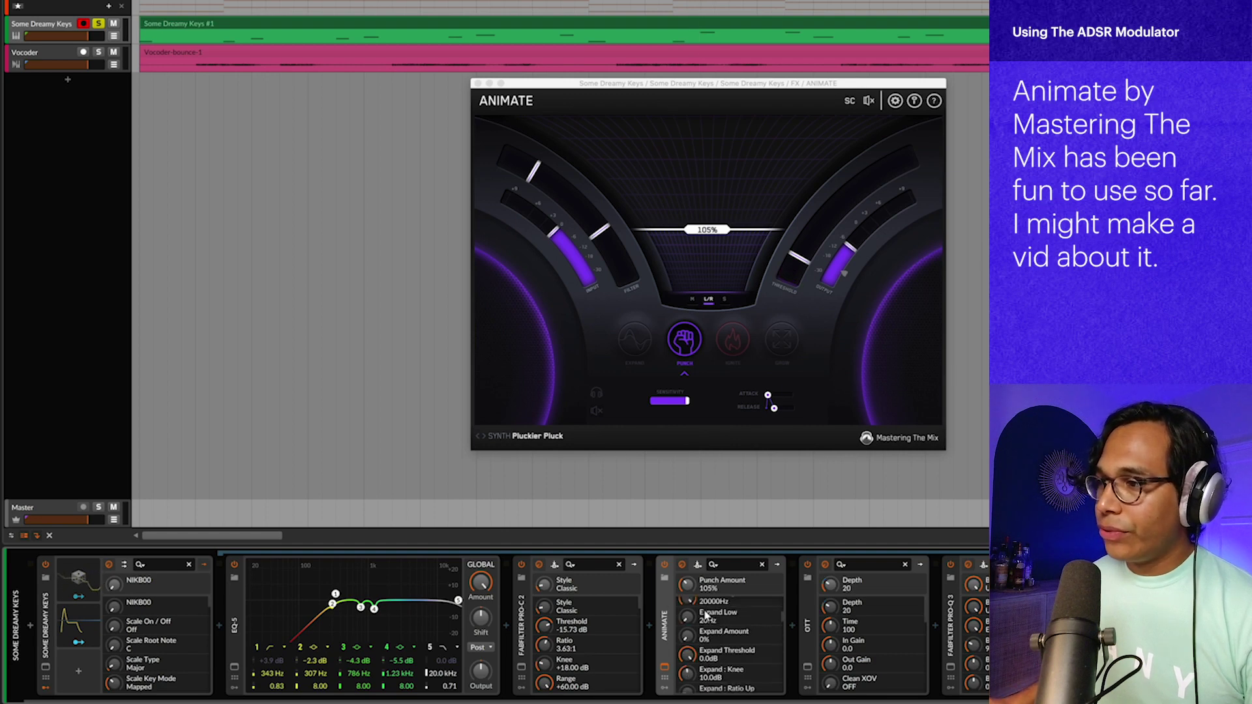
{"action": "scroll", "coordinate": [717, 652], "scroll_direction": "up", "scroll_amount": 8}
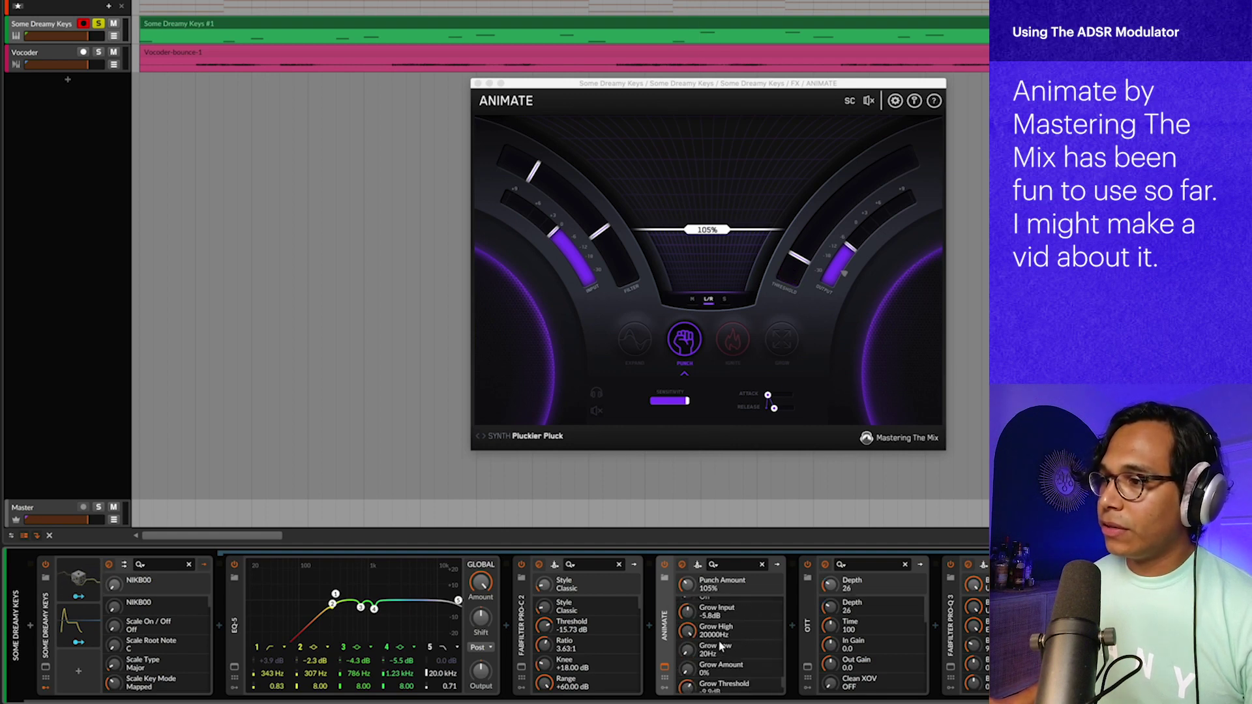
{"action": "scroll", "coordinate": [720, 647], "scroll_direction": "up", "scroll_amount": 4}
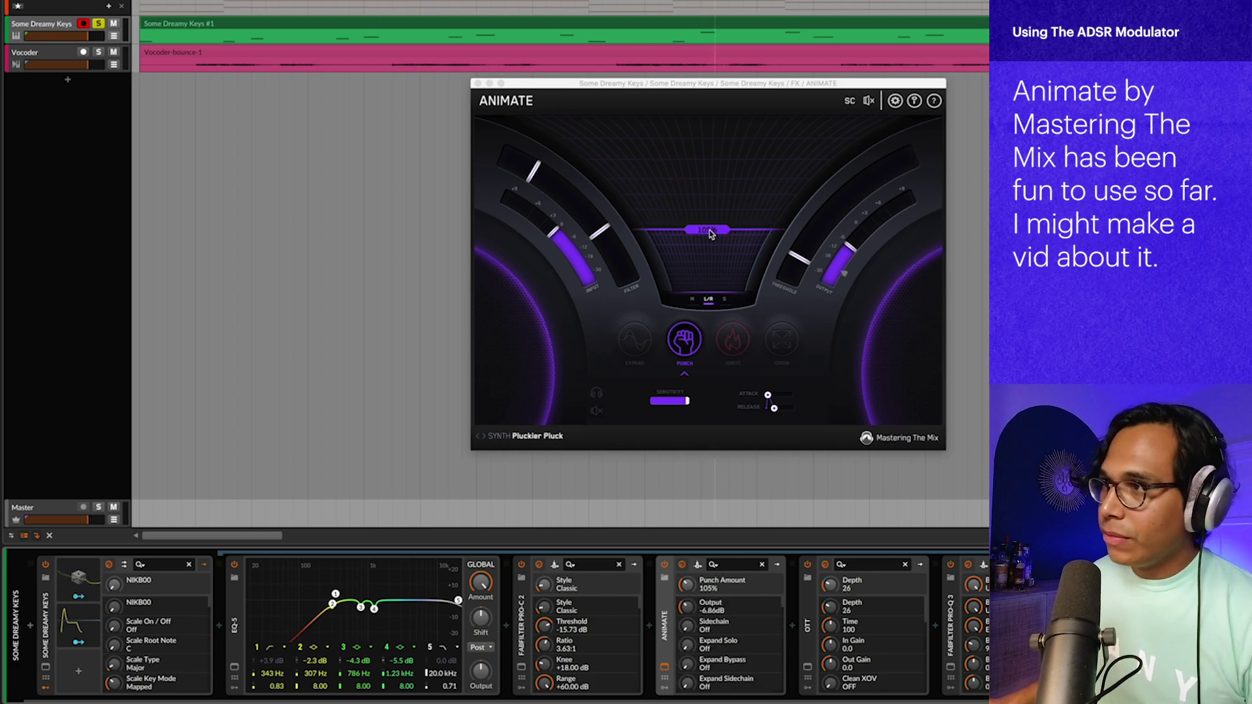
{"action": "left_click_drag", "start_coordinate": [711, 233], "coordinate": [711, 236]}
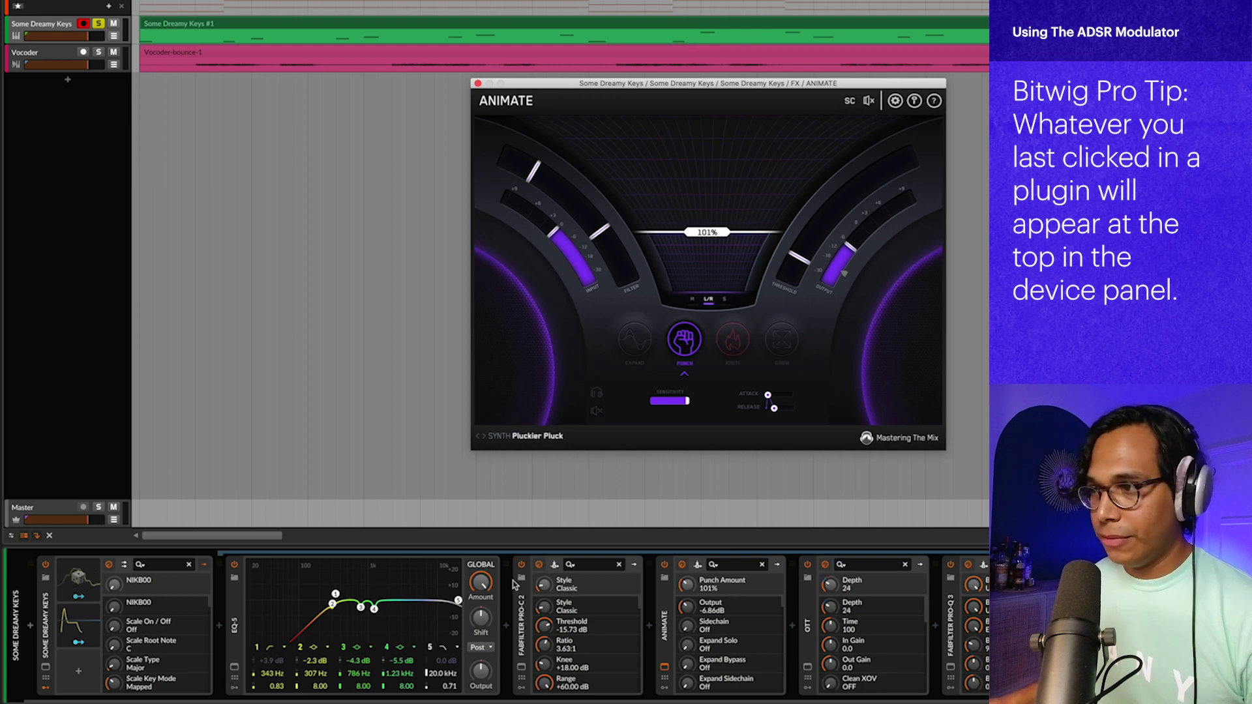
Switch Animate to Ignite and route the ADSR to Ignite Amount at +0.16.
{"action": "left_click", "coordinate": [77, 643]}
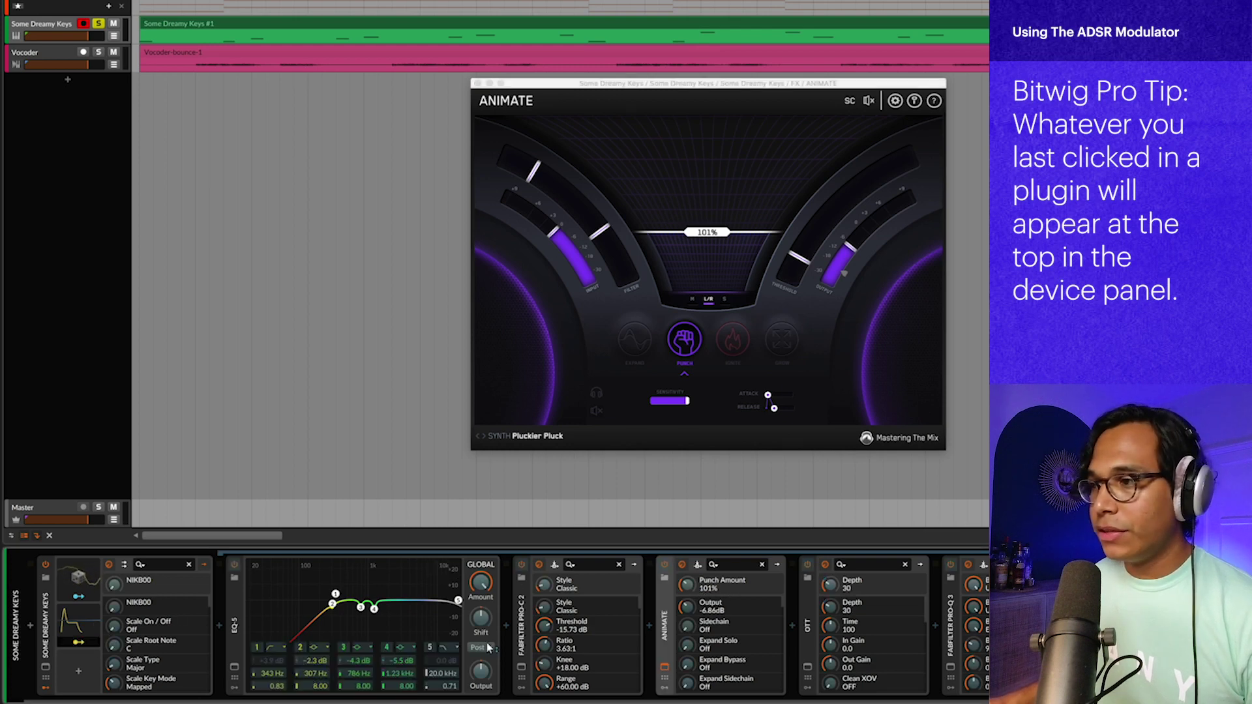
{"action": "left_click_drag", "start_coordinate": [688, 588], "coordinate": [687, 584]}
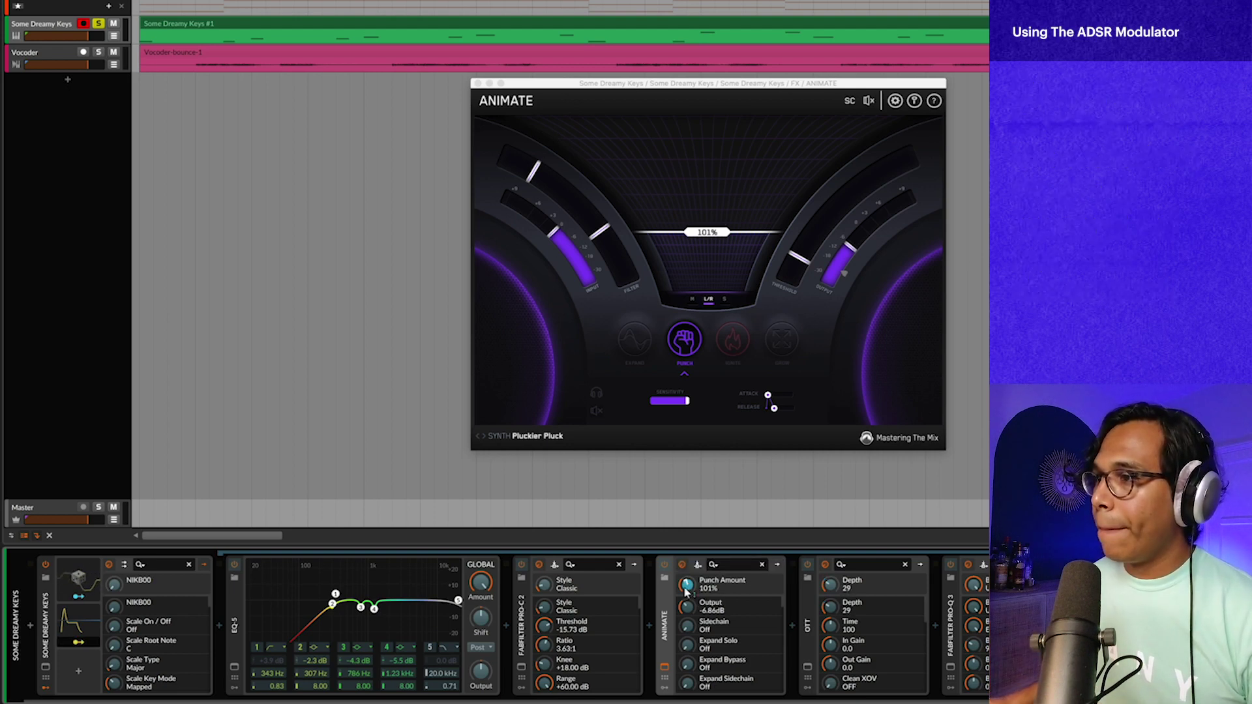
{"action": "left_click", "coordinate": [732, 339]}
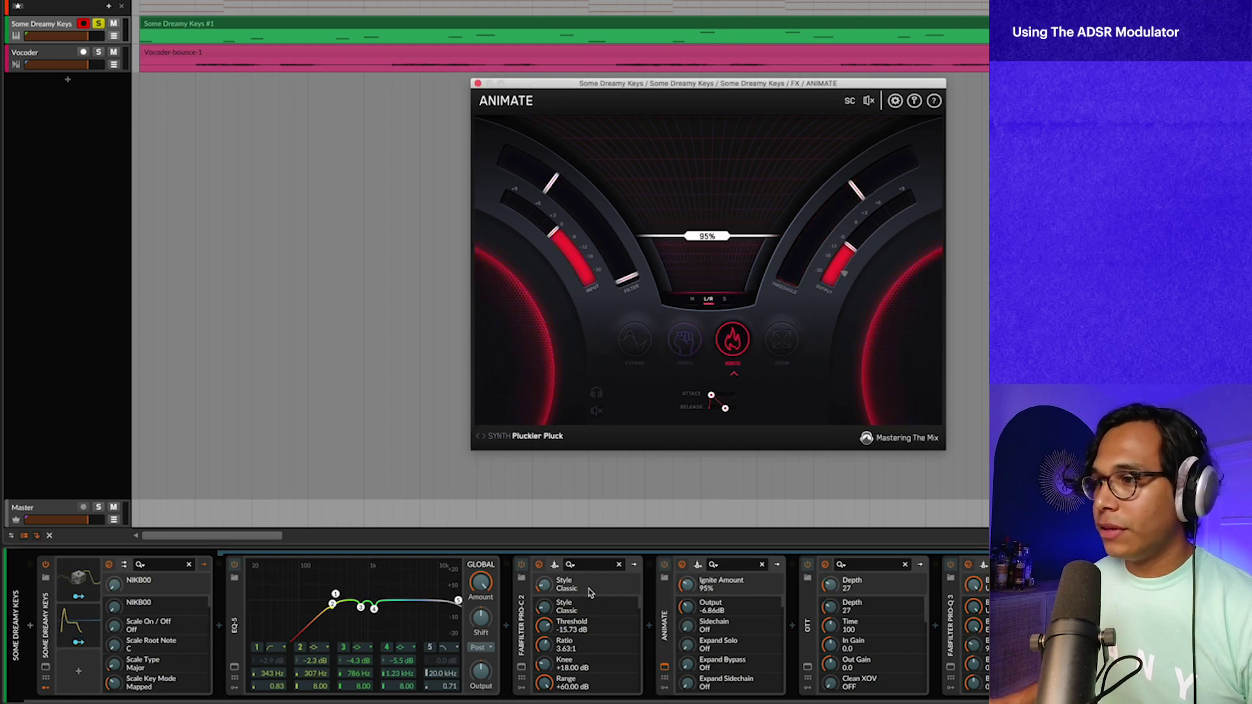
{"action": "left_click_drag", "start_coordinate": [688, 594], "coordinate": [688, 589]}
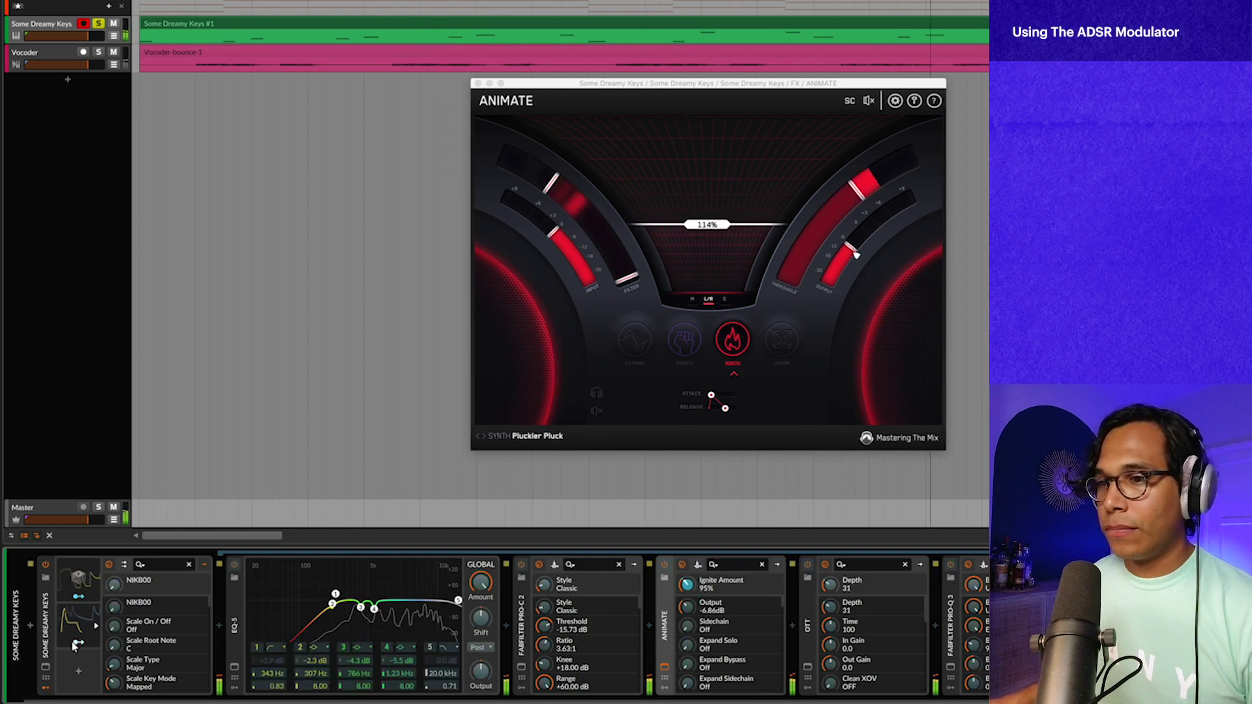
{"action": "left_click", "coordinate": [684, 340]}
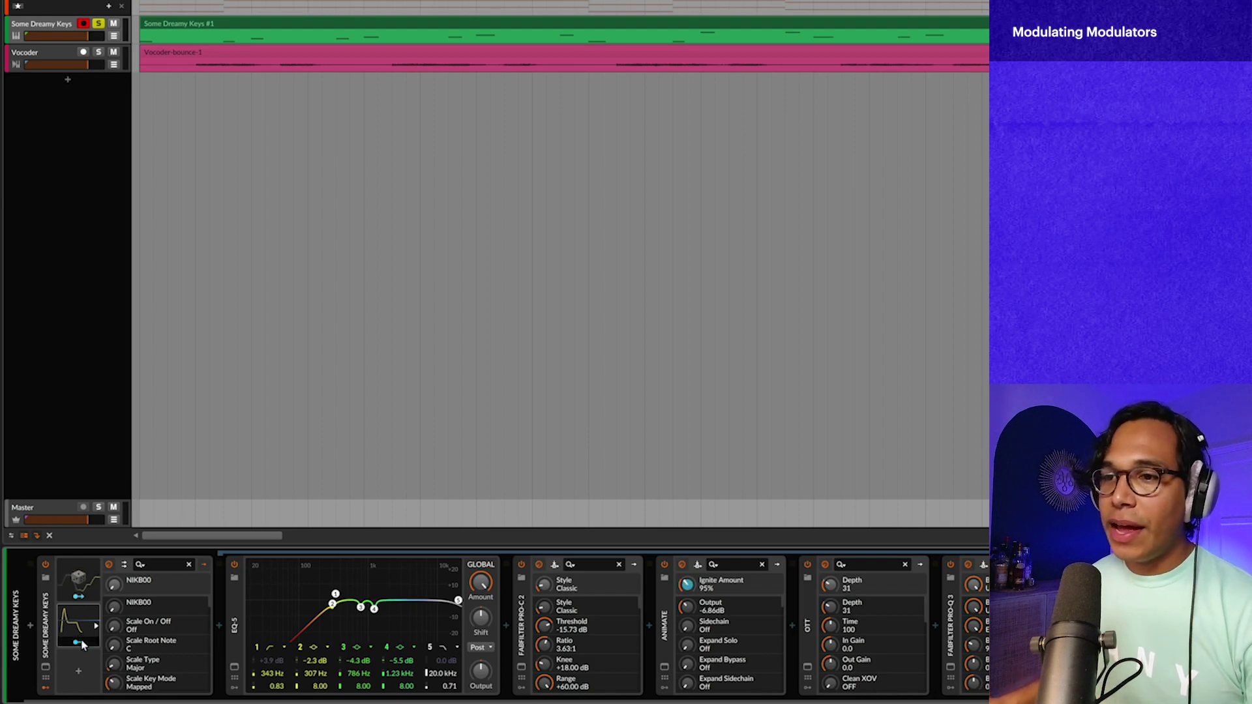
Route the ADSR to the Random modulator's Rate (-0.66) and Feedback (+0.21).
{"action": "left_click", "coordinate": [76, 578]}
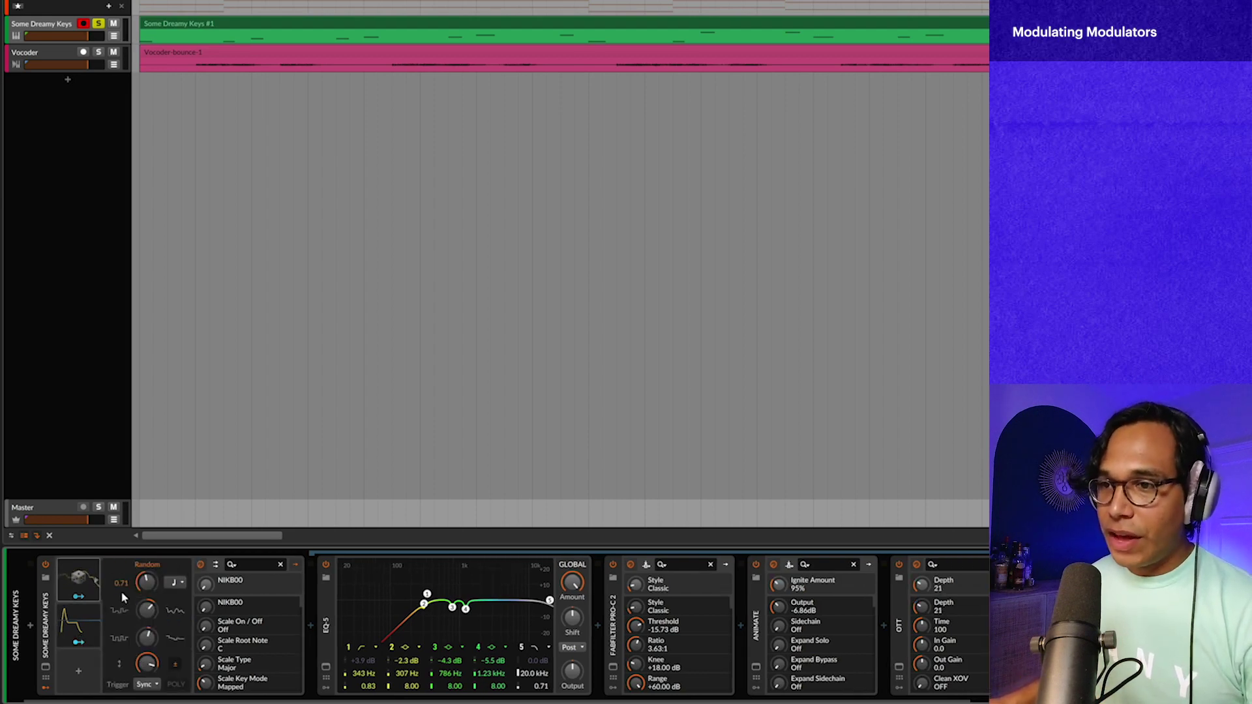
{"action": "left_click", "coordinate": [78, 643]}
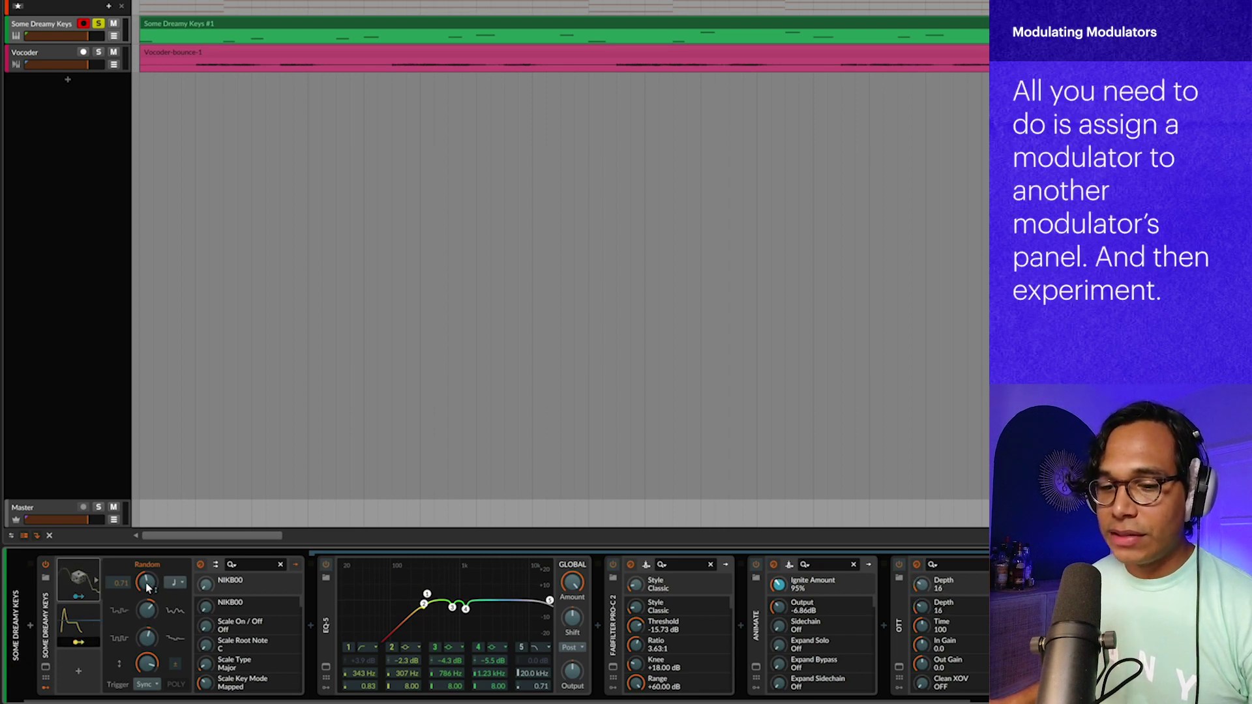
{"action": "left_click_drag", "start_coordinate": [148, 587], "coordinate": [147, 605]}
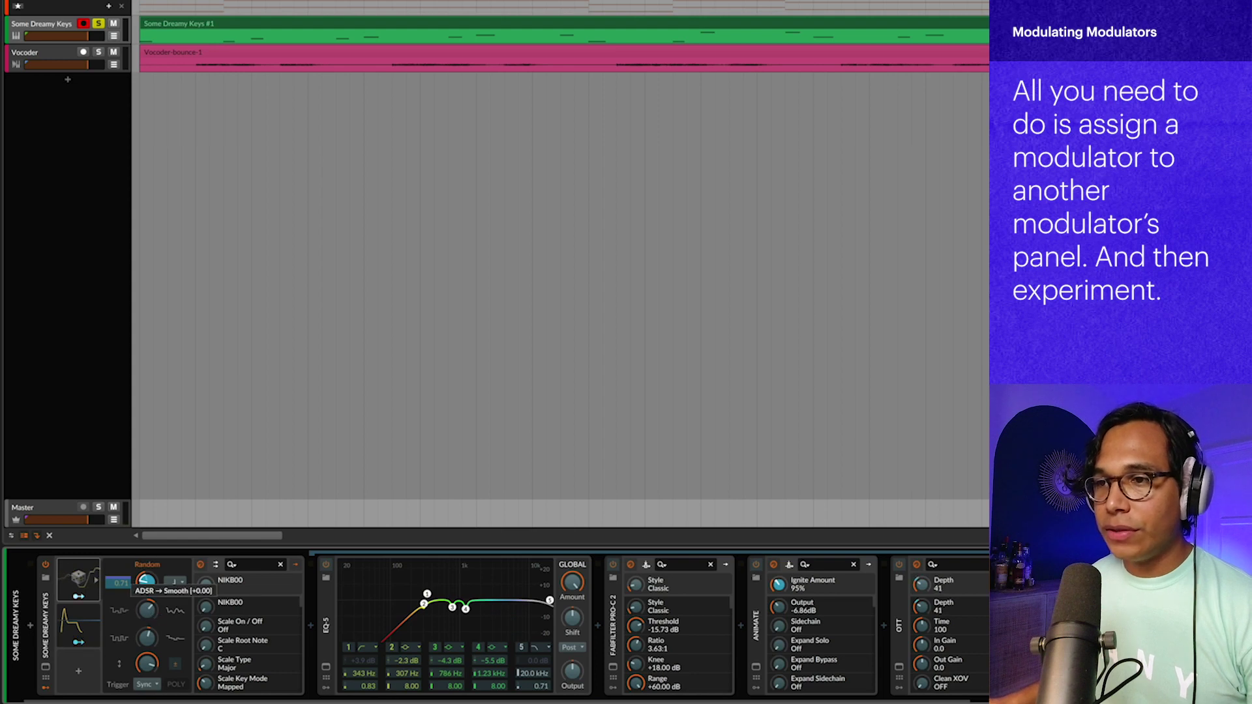
{"action": "left_click_drag", "start_coordinate": [147, 644], "coordinate": [147, 638]}
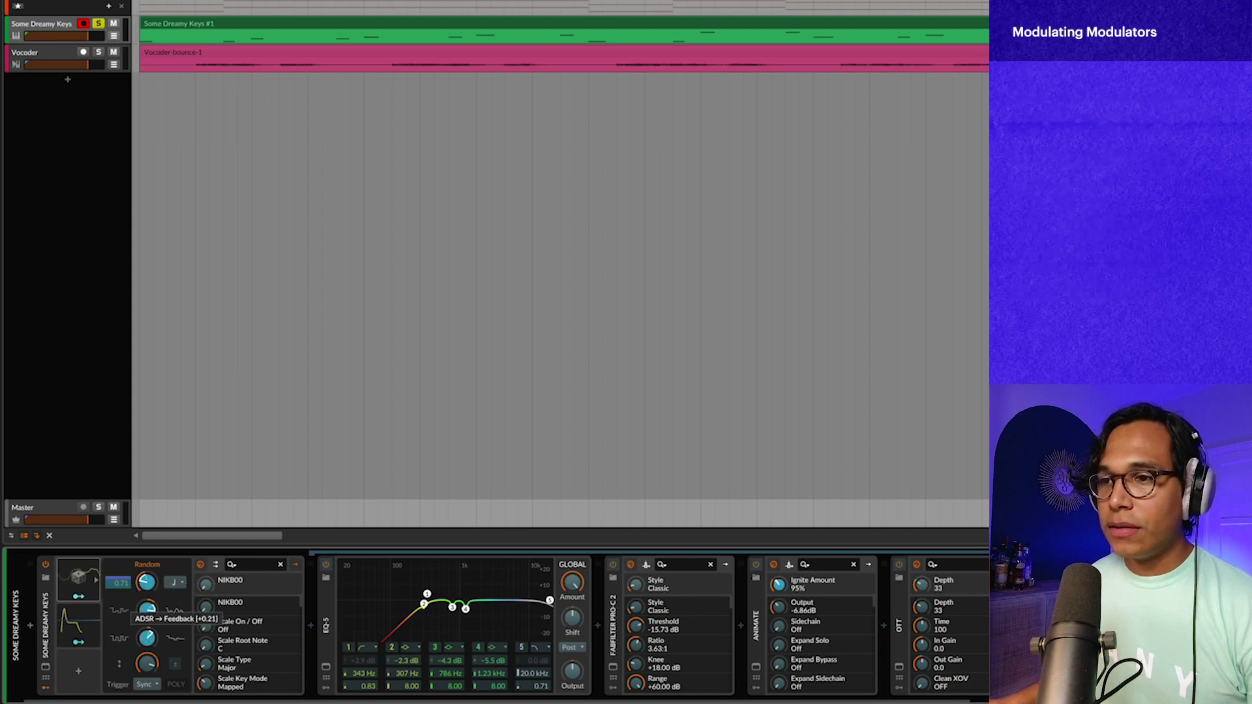
{"action": "left_click", "coordinate": [78, 643]}
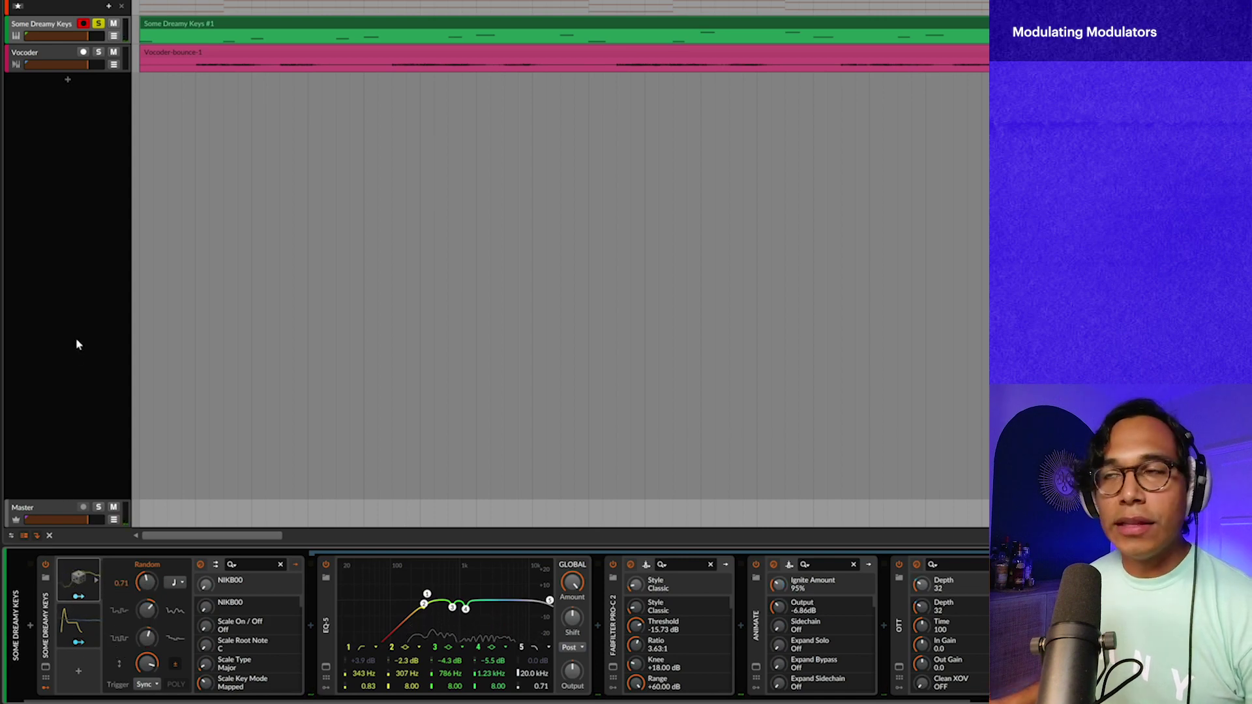
Start playback to audition the Dreamy Keys and check the Random modulator's options menu.
{"action": "key", "text": "space"}
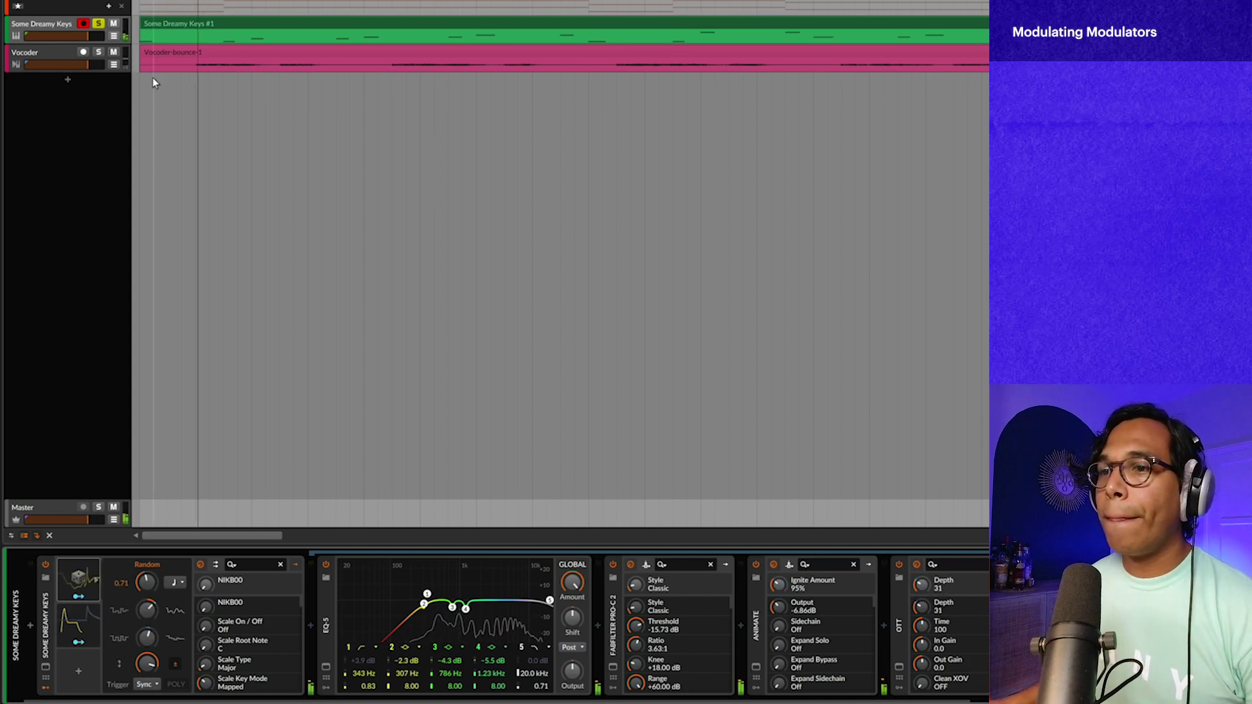
{"action": "right_click", "coordinate": [76, 576]}
{"action": "left_click", "coordinate": [77, 577]}
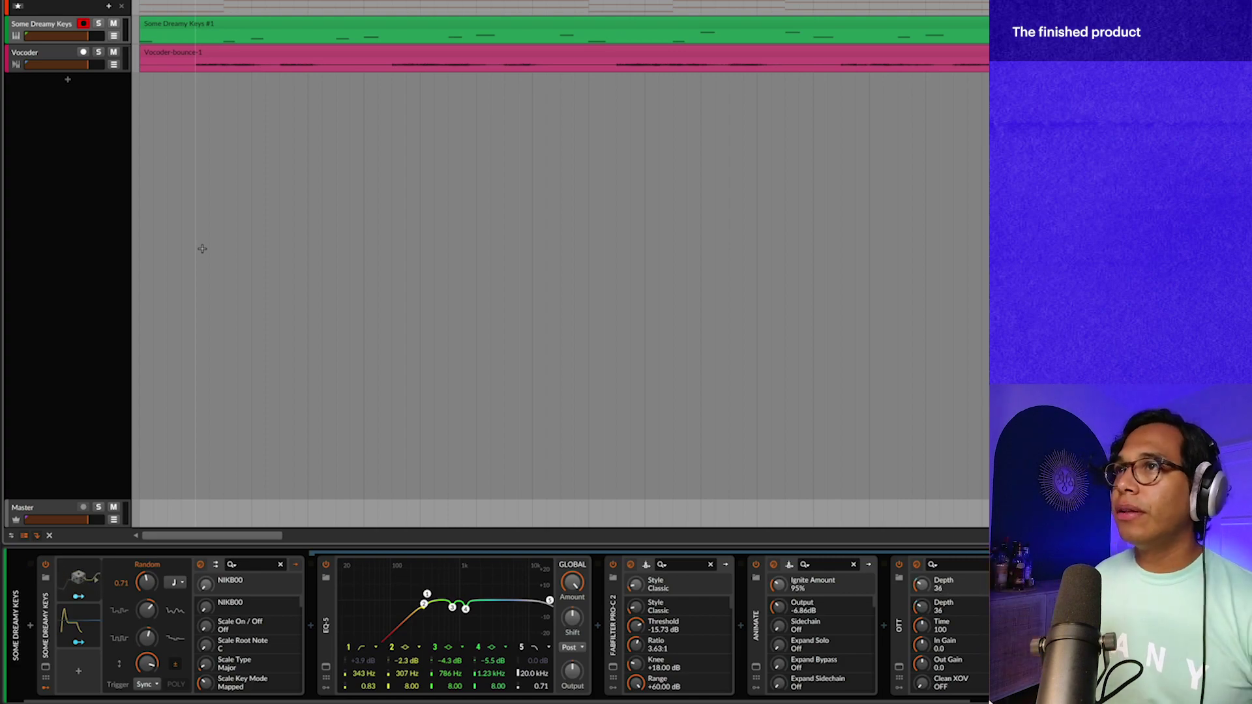
{"action": "key", "text": "space"}
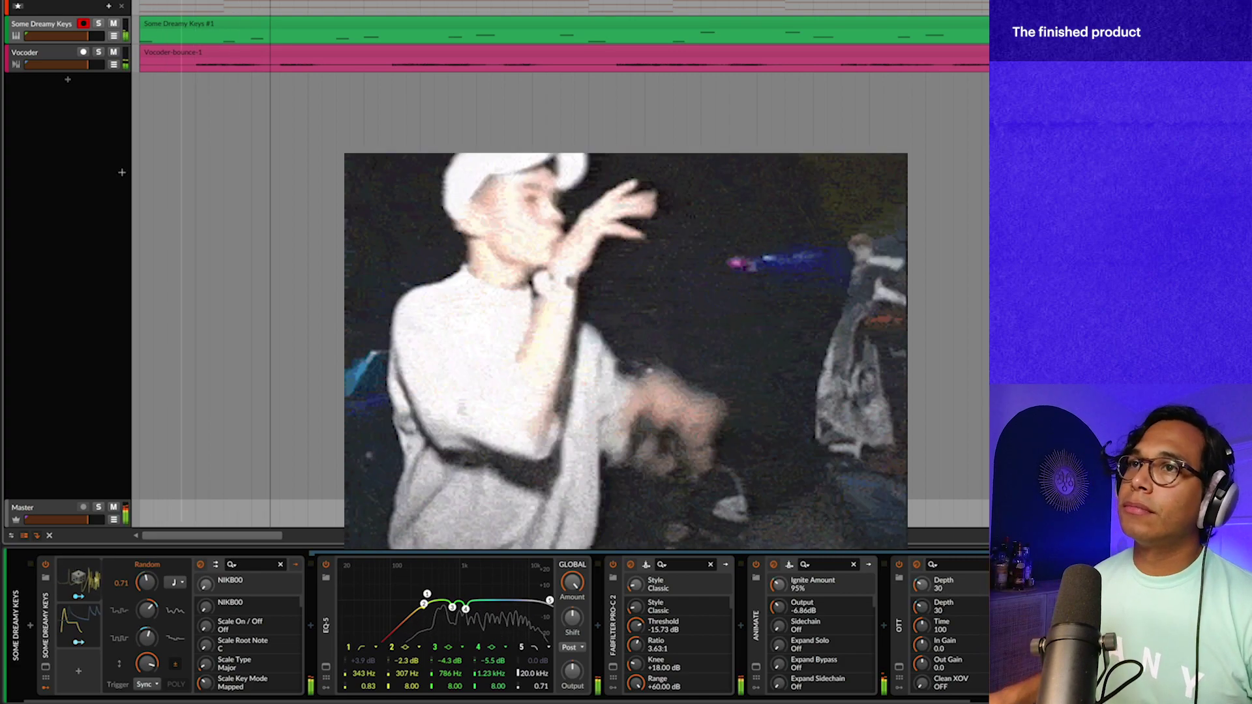
{"action": "scroll", "coordinate": [244, 135], "scroll_direction": "down", "scroll_amount": 1}
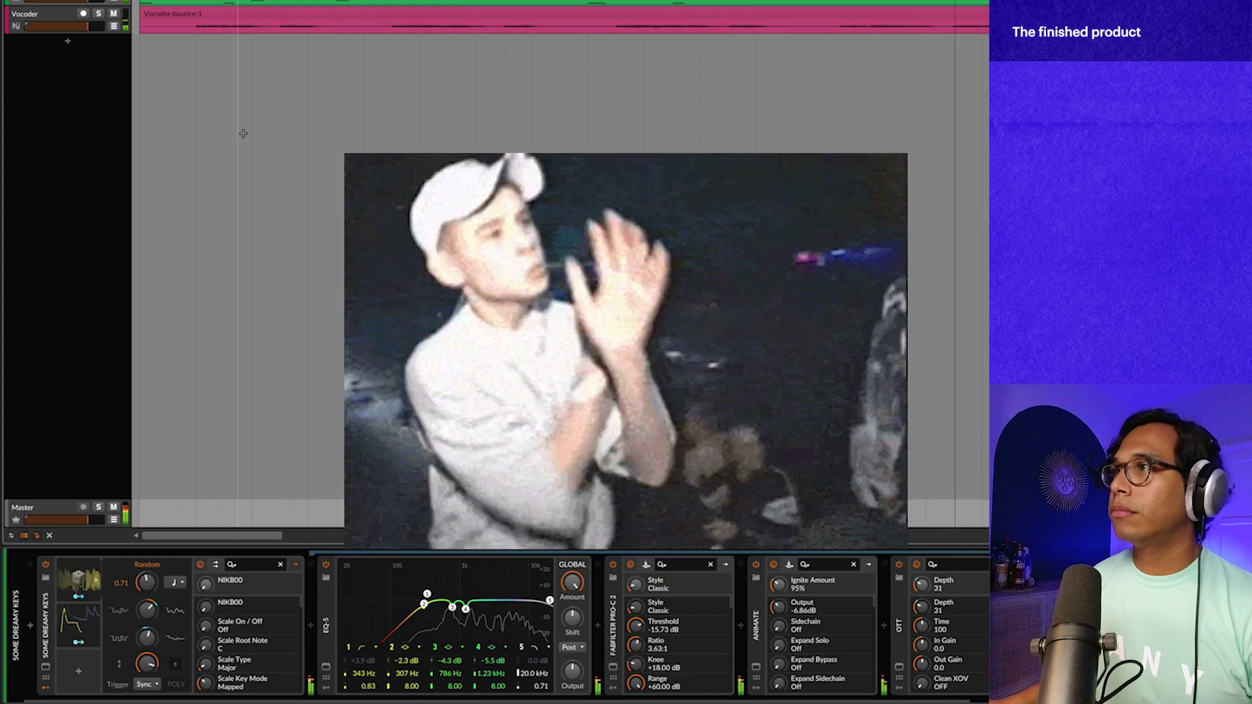
{"action": "key", "text": "space"}
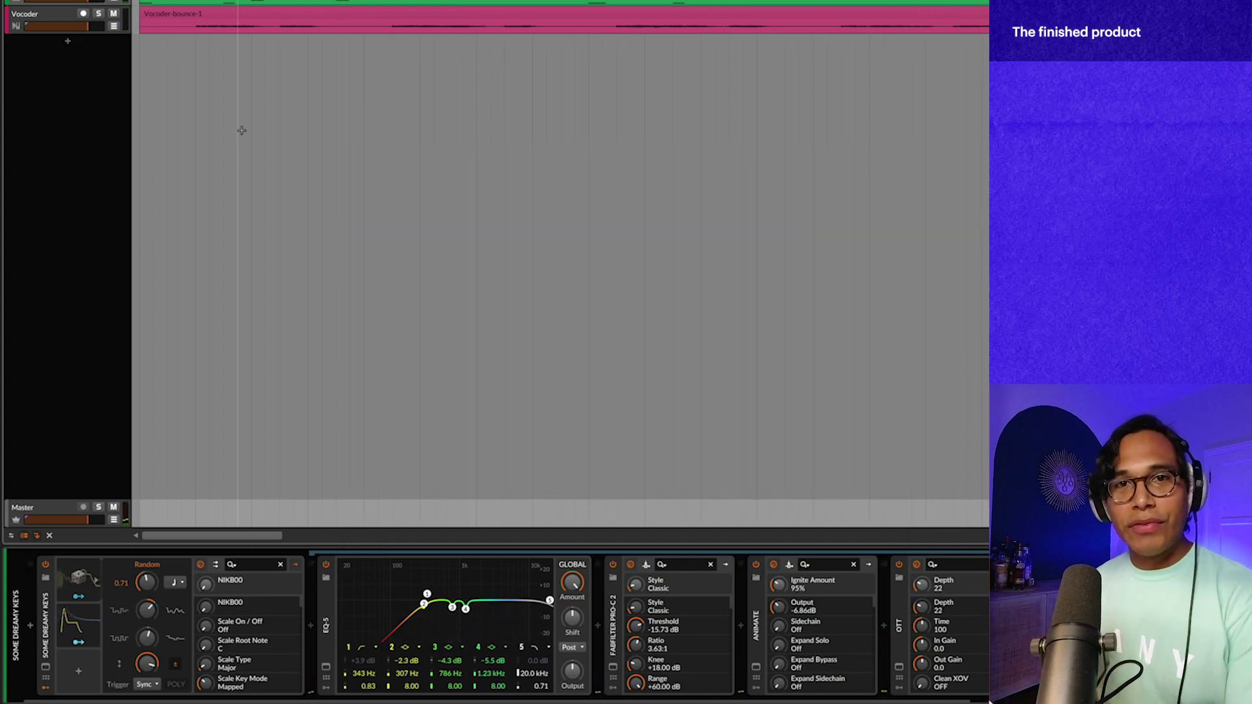